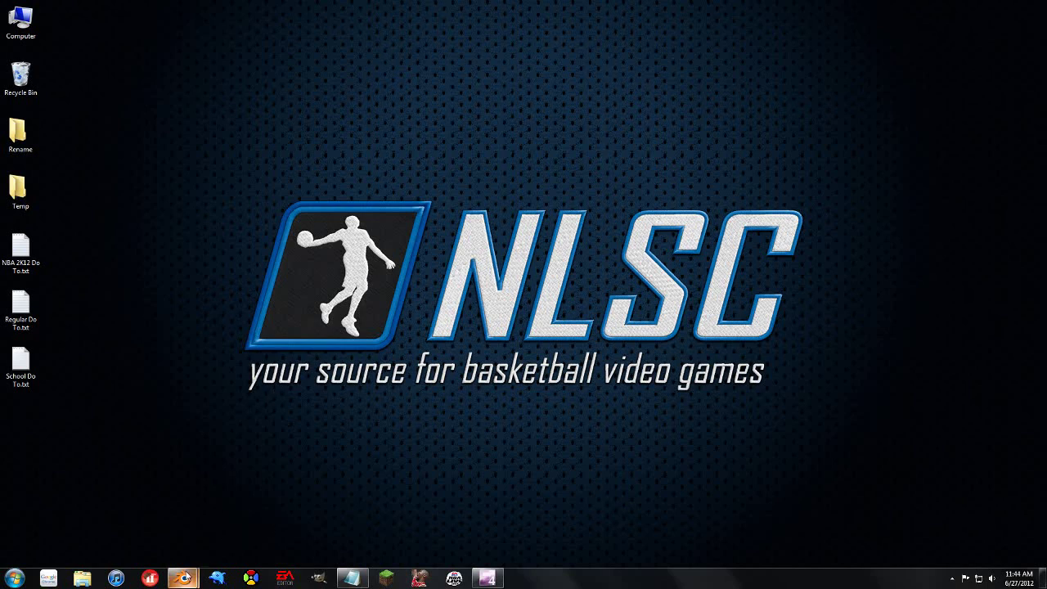
Switch to Blender and delete all default objects from the scene
mouse_move(183, 579)
click(246, 518)
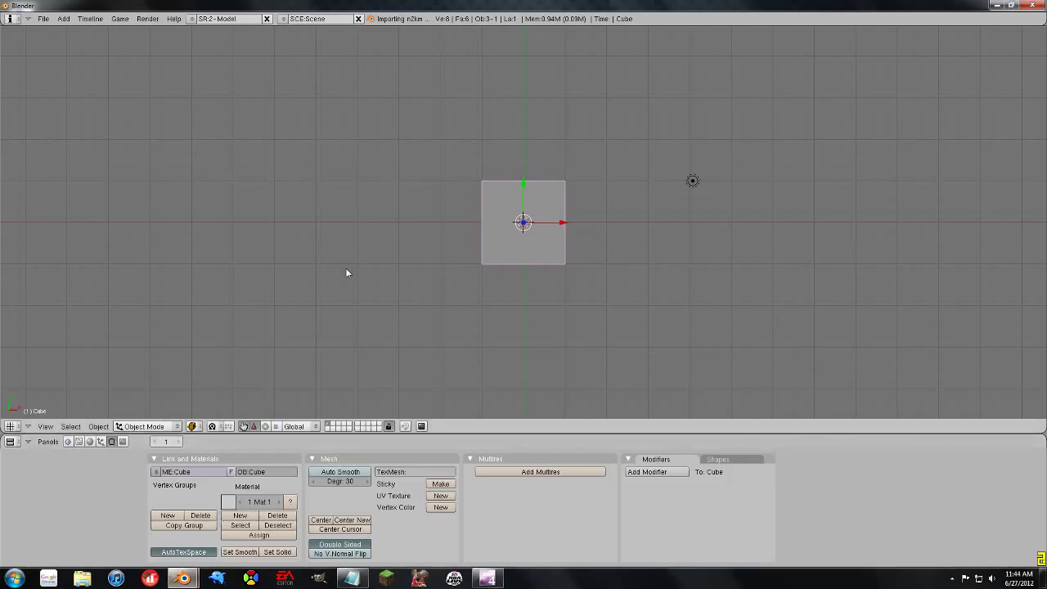
key(a)
key(x)
click(347, 271)
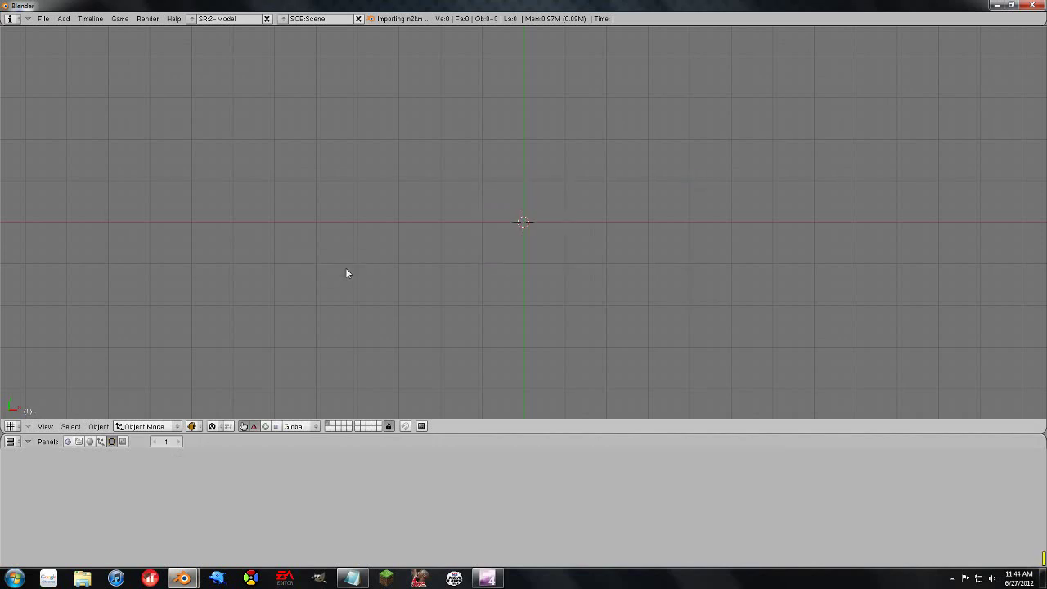
Import the N2KM model file PaulPierce.n2km from the Temp folder
click(42, 18)
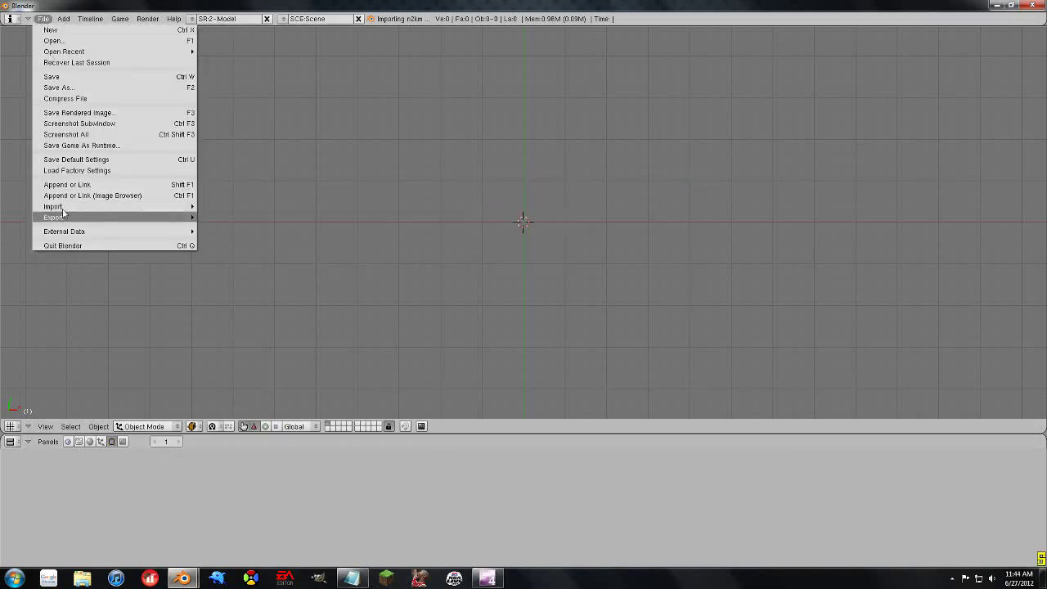
mouse_move(62, 207)
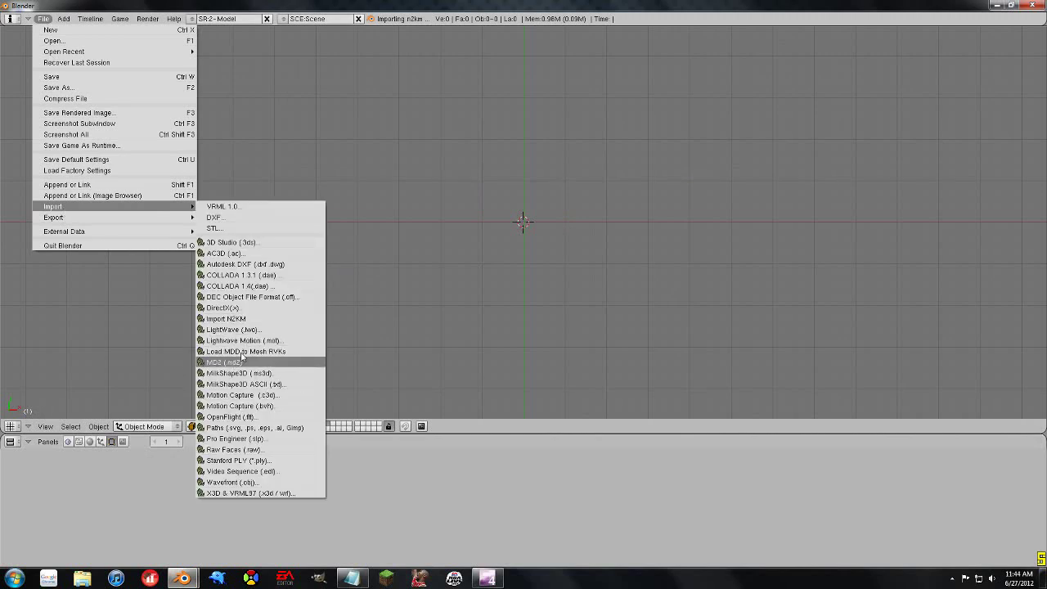
click(234, 319)
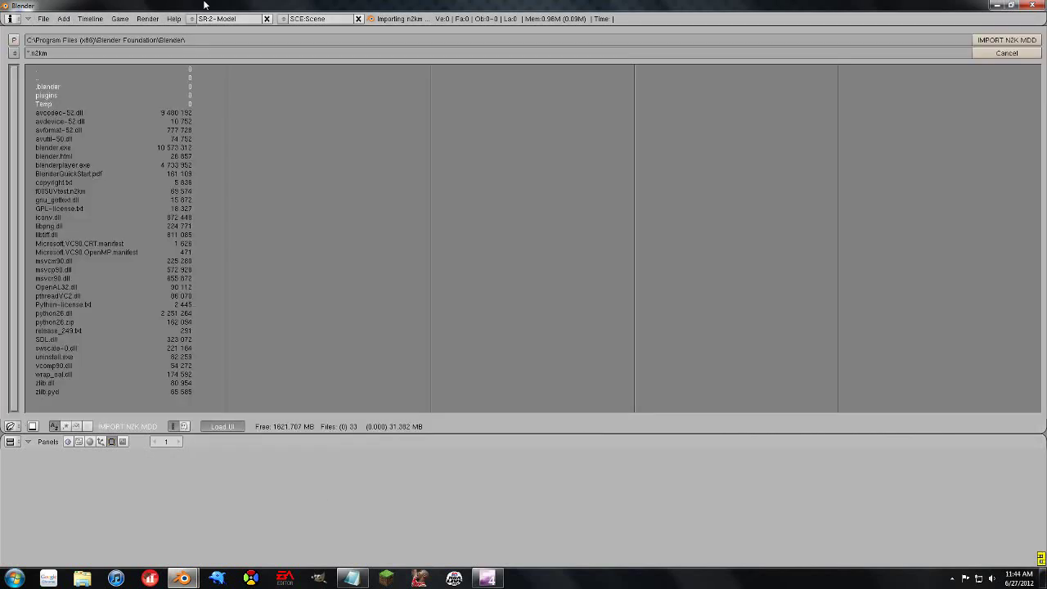
click(54, 105)
click(82, 183)
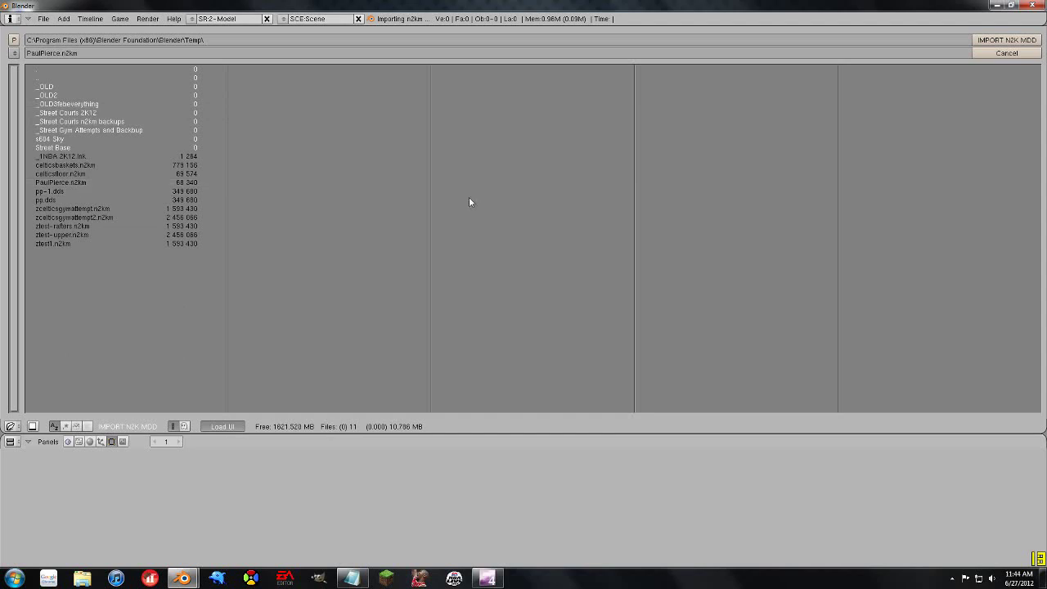
click(978, 40)
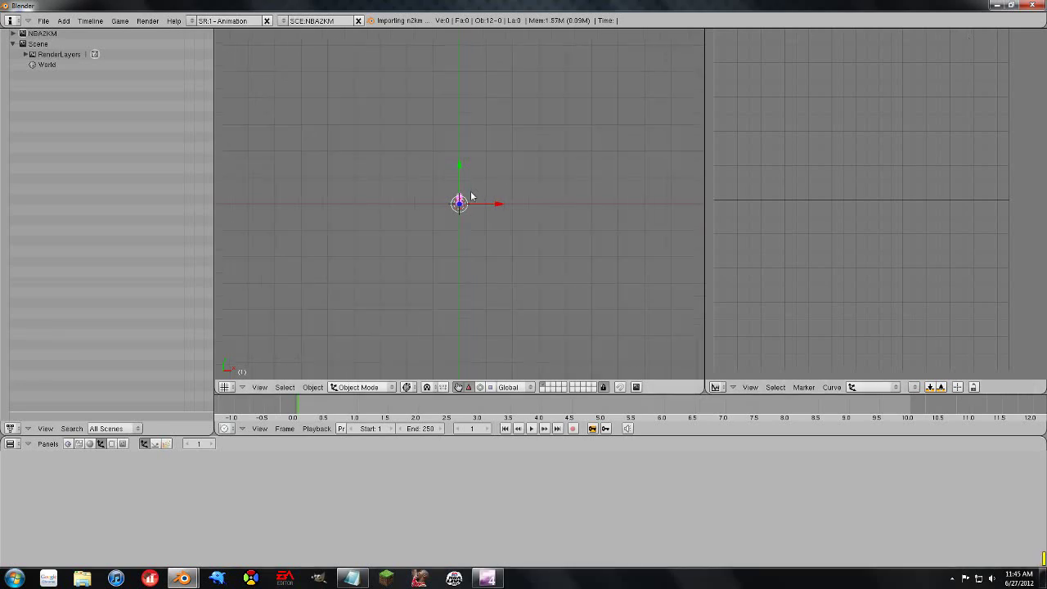
Examine the imported wireframe head from the front and side, and select its main head mesh
scroll(471, 193, up, 5)
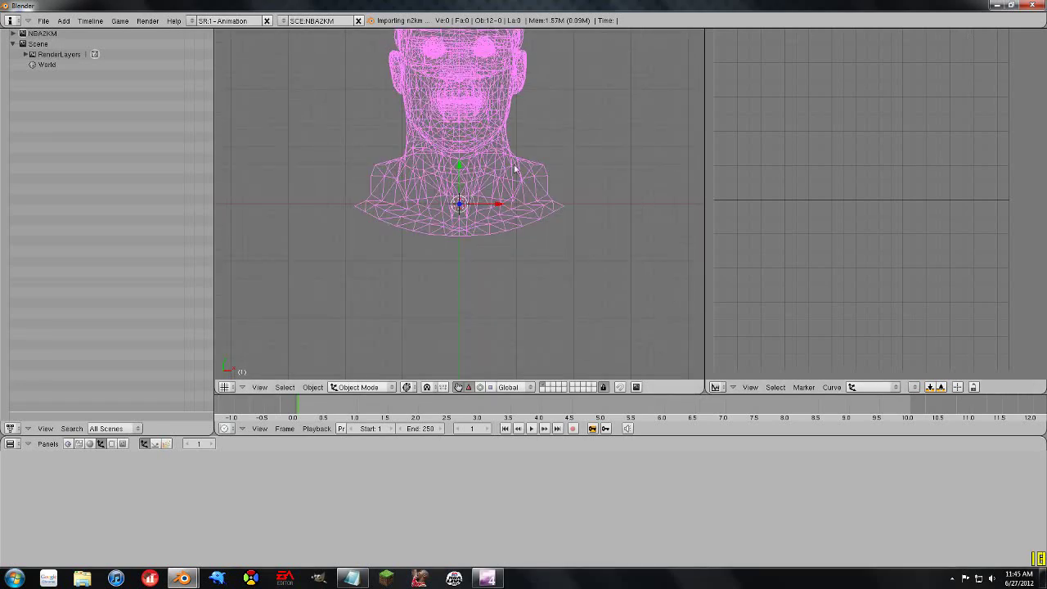
shift+middle_drag(510, 245, 488, 394)
scroll(425, 242, up, 5)
scroll(426, 242, down, 3)
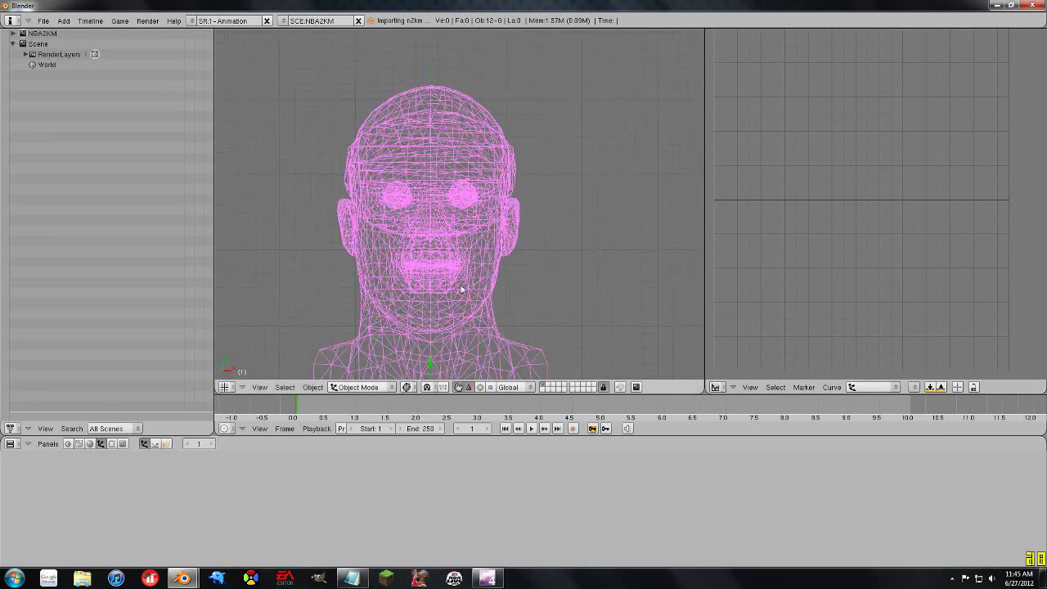
shift+middle_drag(466, 326, 375, 245)
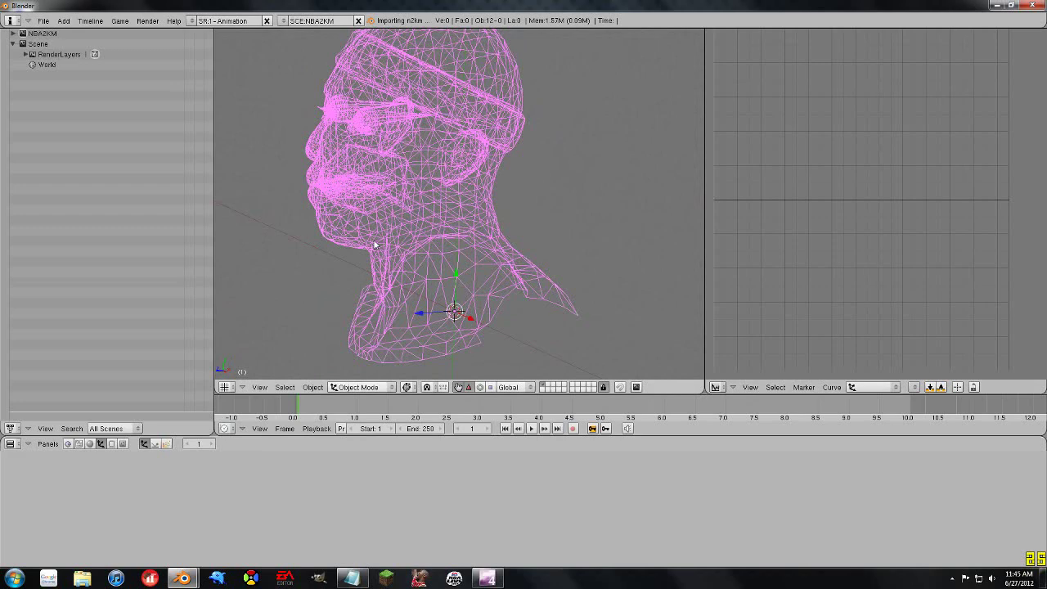
right_click(375, 245)
middle_drag(406, 231, 433, 241)
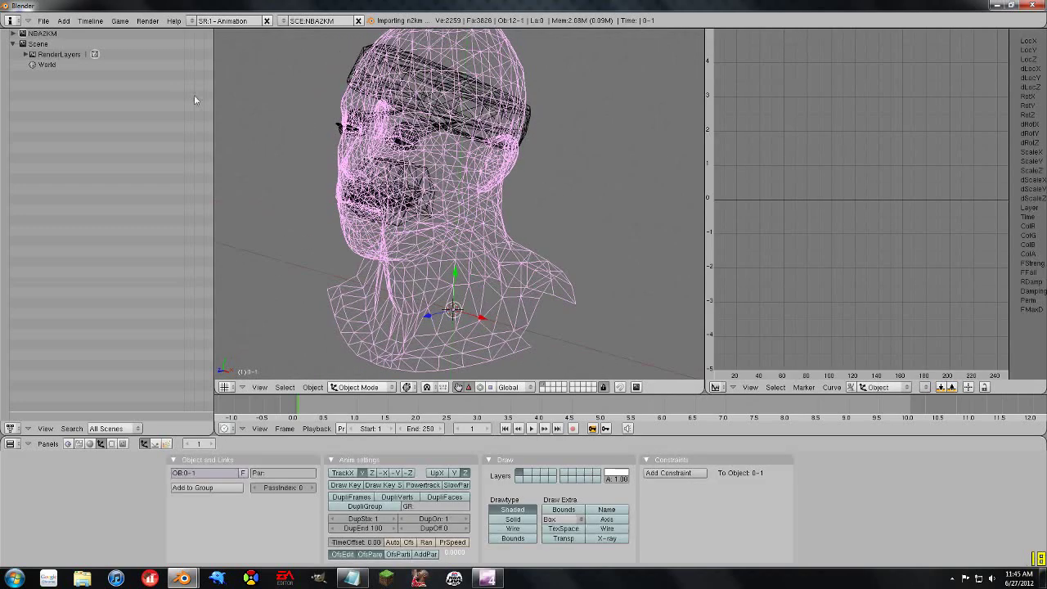
Expand the NBA2KM scene and select its numbered objects one by one to identify each head part
click(13, 33)
click(34, 85)
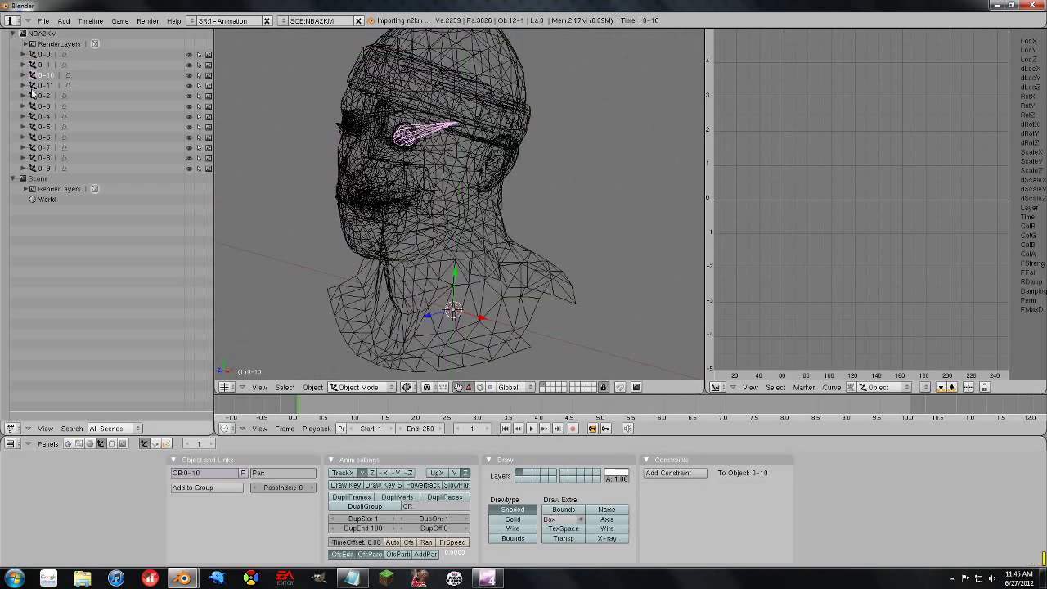
click(35, 96)
click(34, 106)
click(35, 116)
click(35, 148)
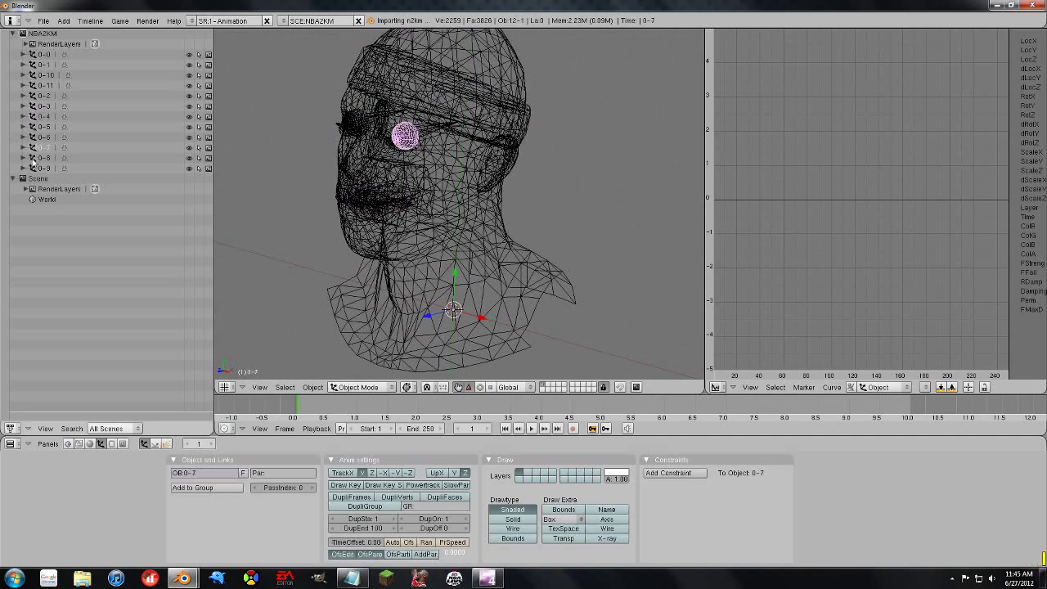
click(35, 158)
click(32, 55)
Select the head mesh 0-1 and enter Edit Mode with all vertices deselected
click(34, 65)
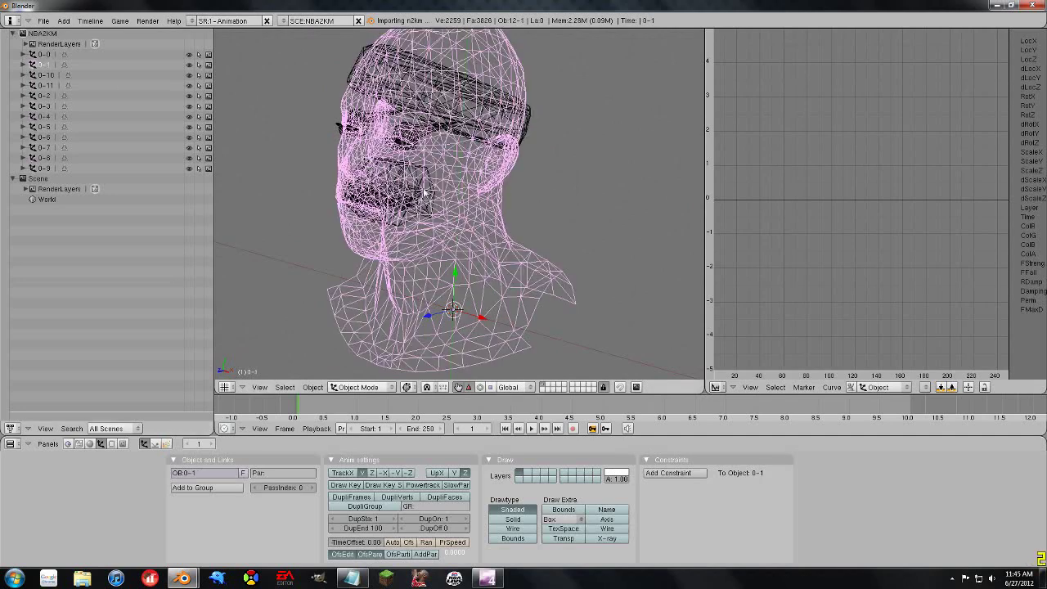
mouse_move(443, 213)
middle_down()
mouse_move(403, 205)
mouse_move(452, 198)
mouse_move(409, 213)
mouse_move(446, 210)
middle_up()
key(Tab)
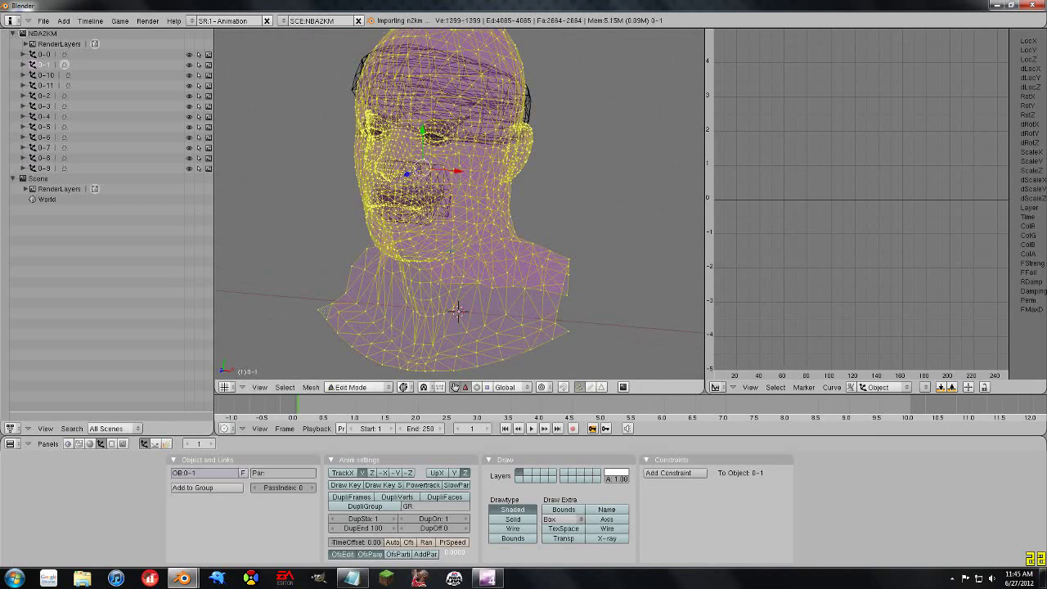
key(a)
Try circle-selecting vertices on the lower face, and clear the selection
key(b)
key(b)
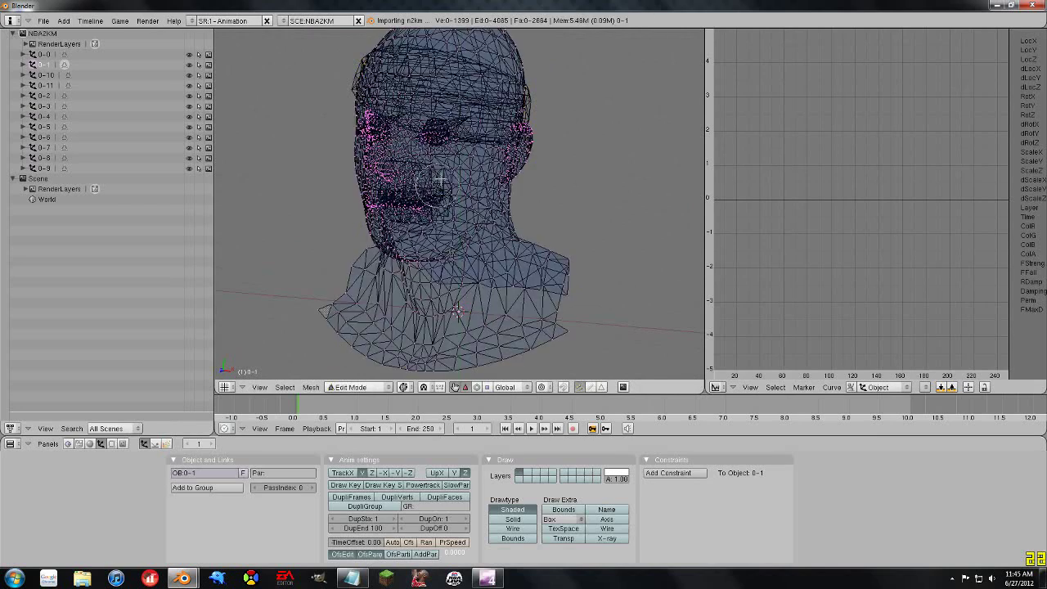
mouse_move(442, 189)
mouse_down()
mouse_move(414, 229)
mouse_move(399, 176)
mouse_move(468, 205)
mouse_move(454, 262)
mouse_up()
middle_drag(409, 221, 577, 208)
middle_drag(360, 209, 405, 231)
key(a)
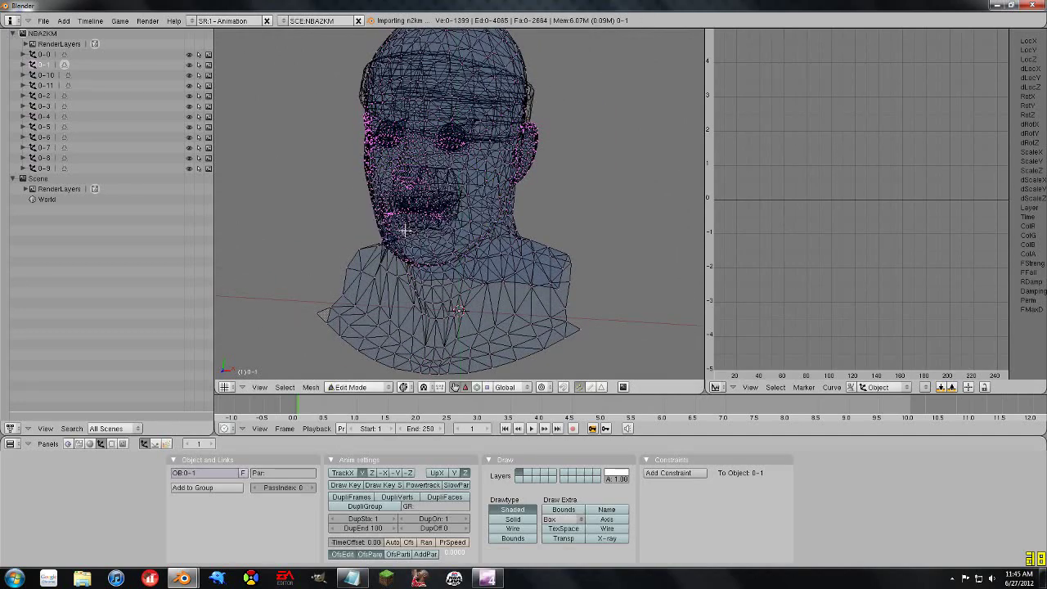
Select the vertices of the model's left ear and try enlarging it uniformly to about 1.4 times
middle_drag(404, 230, 434, 226)
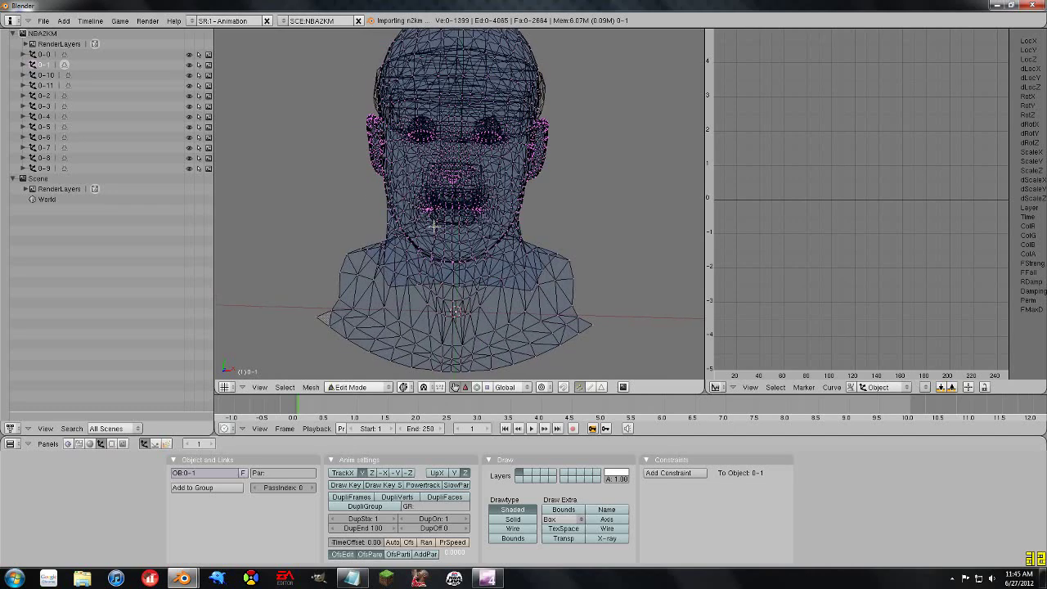
drag(565, 123, 549, 174)
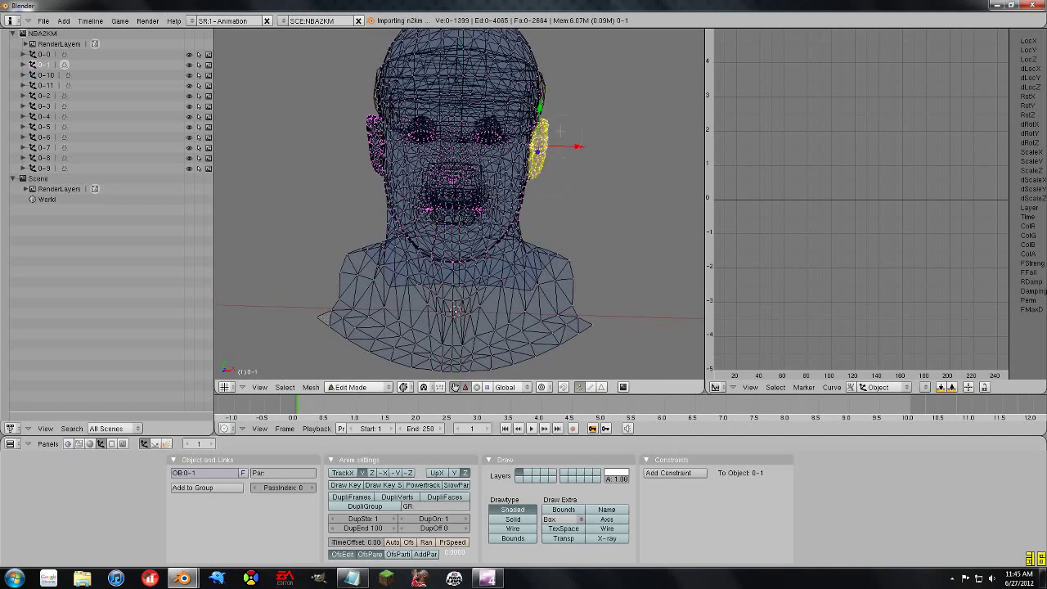
key(s)
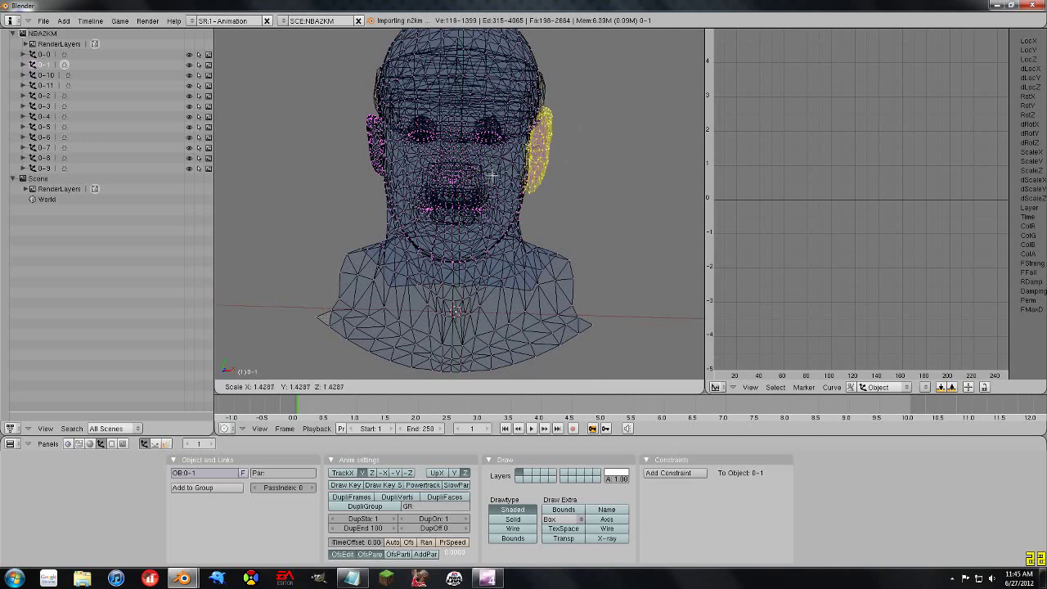
click(532, 197)
middle_drag(530, 188, 458, 169)
key(a)
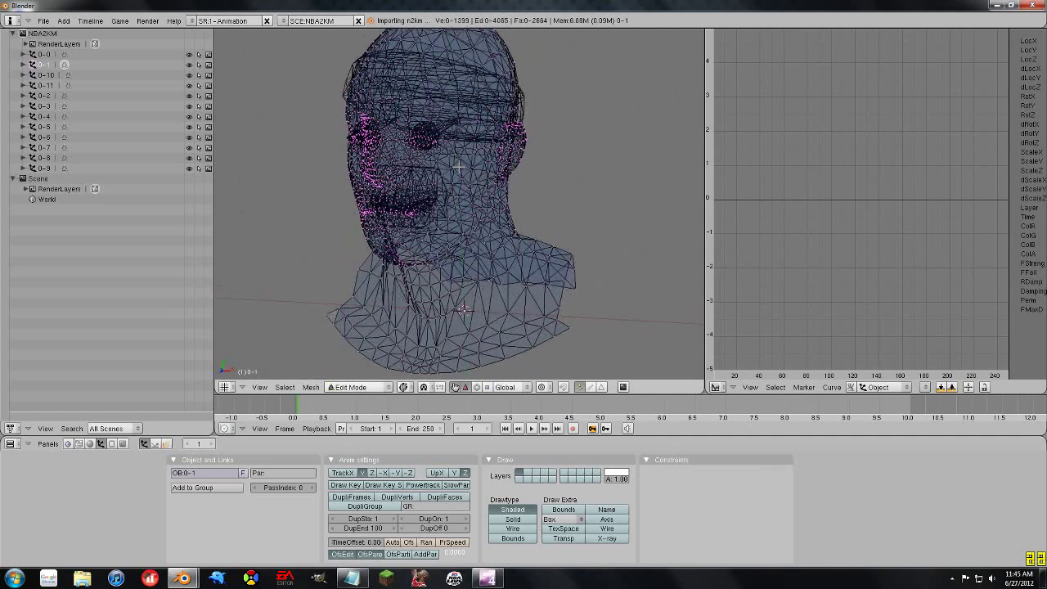
Compare the Solid, Shaded and Textured draw types on the head, and set the viewport to Solid
click(407, 388)
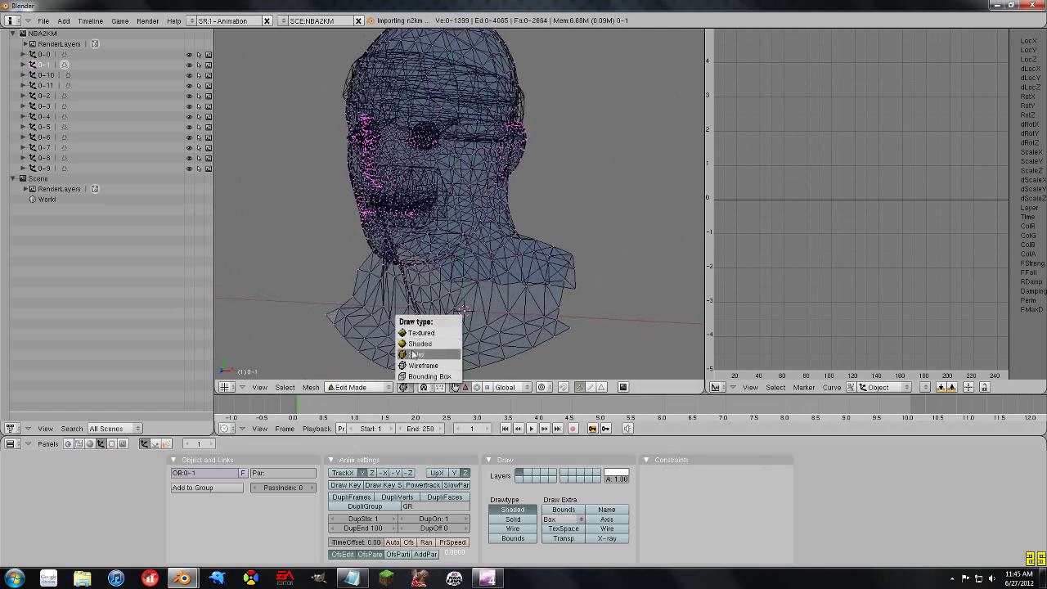
click(419, 354)
click(407, 388)
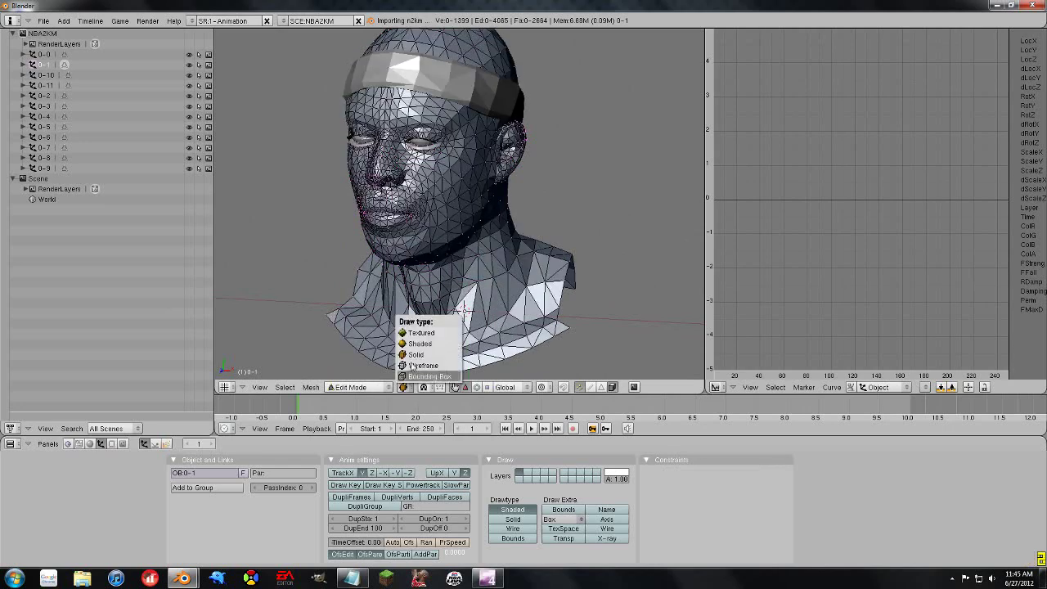
click(419, 333)
click(407, 388)
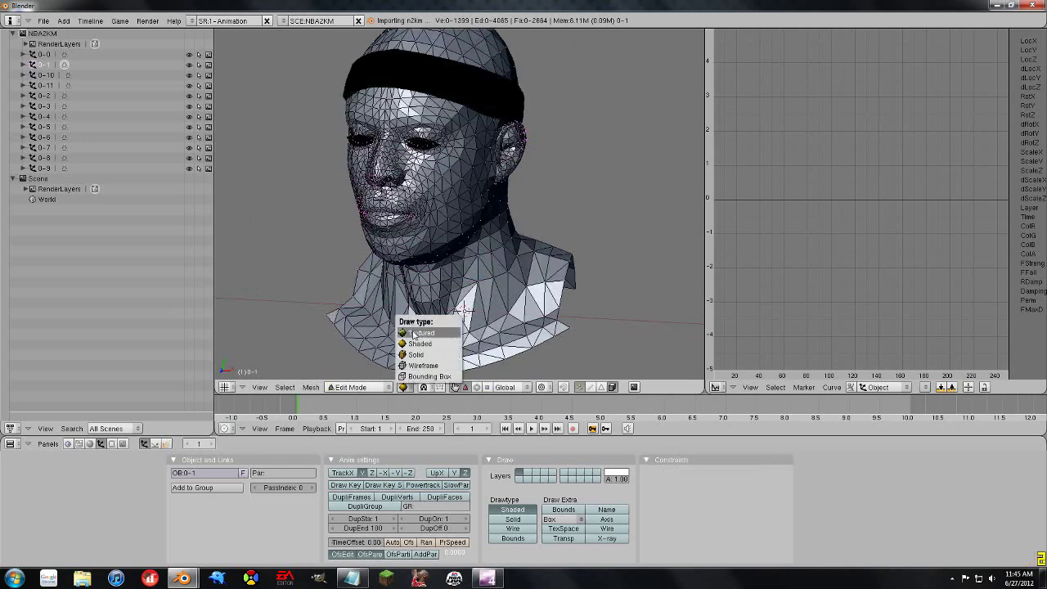
click(415, 365)
click(407, 388)
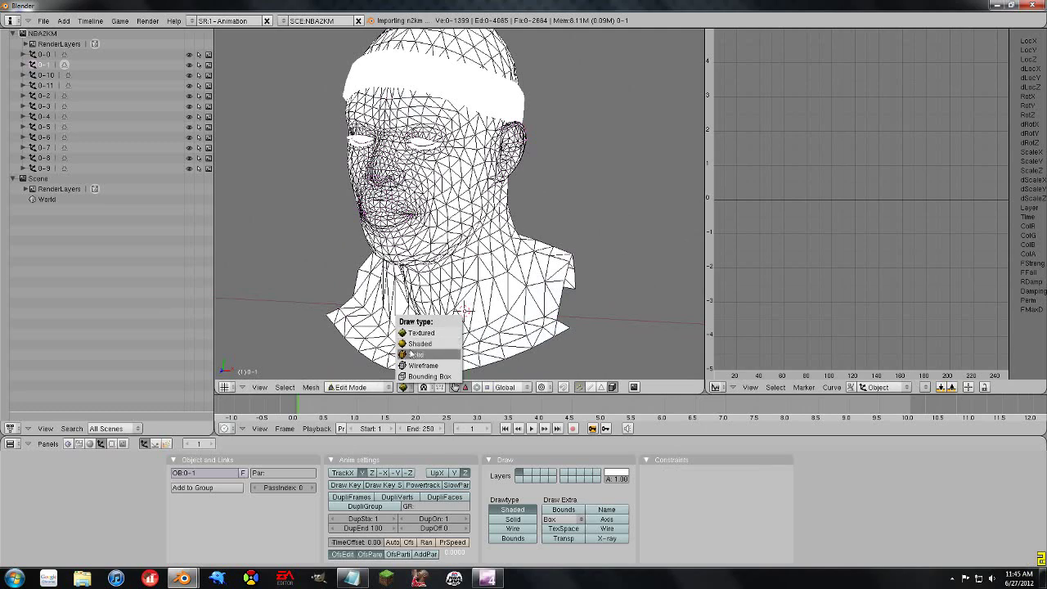
click(416, 344)
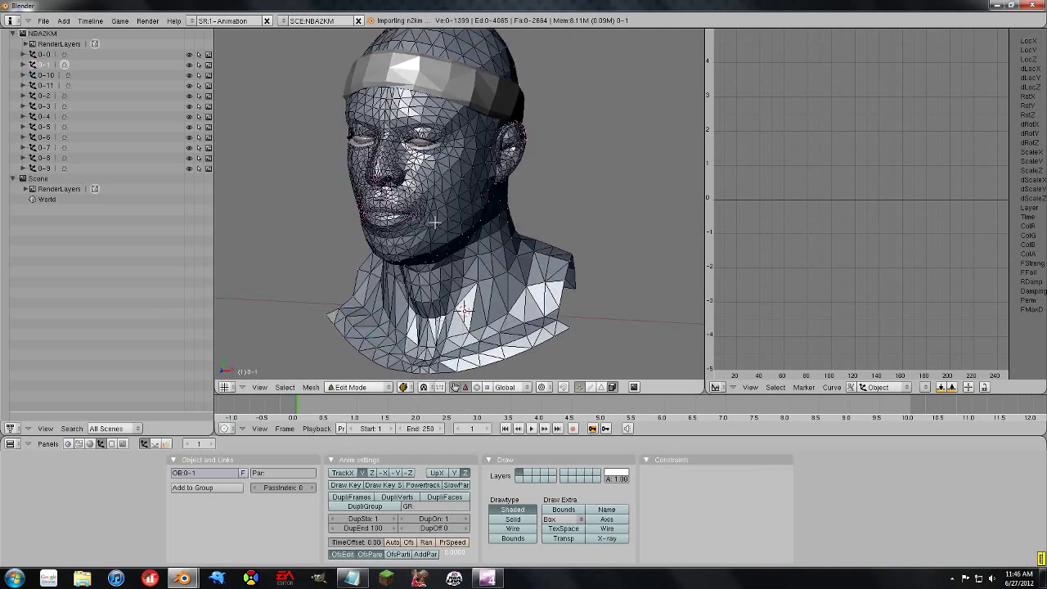
Circle-select the vertices around the left cheek and mouth on the solid head, and clear the selection
mouse_move(436, 225)
middle_down()
mouse_move(472, 222)
mouse_move(449, 222)
middle_up()
key(b)
key(b)
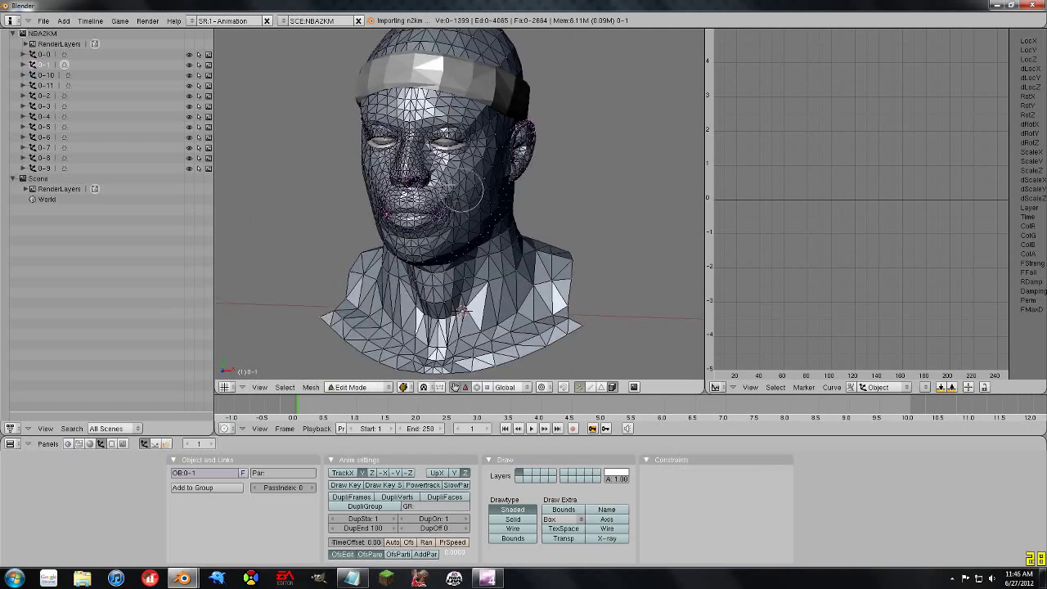
mouse_move(467, 190)
mouse_down()
mouse_move(427, 224)
mouse_move(455, 229)
mouse_move(456, 219)
mouse_up()
key(Escape)
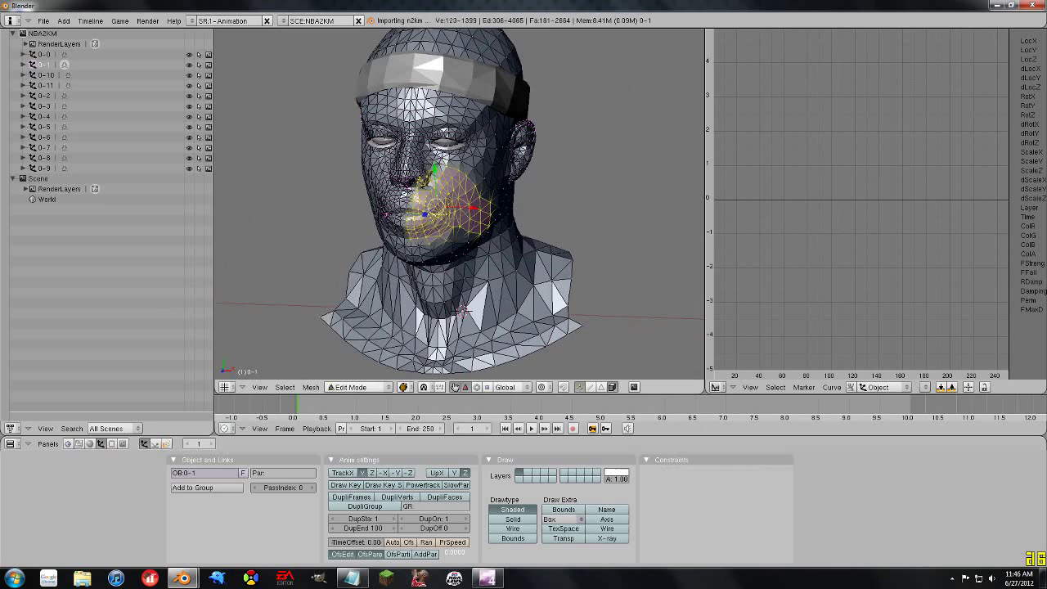
middle_drag(446, 207, 406, 222)
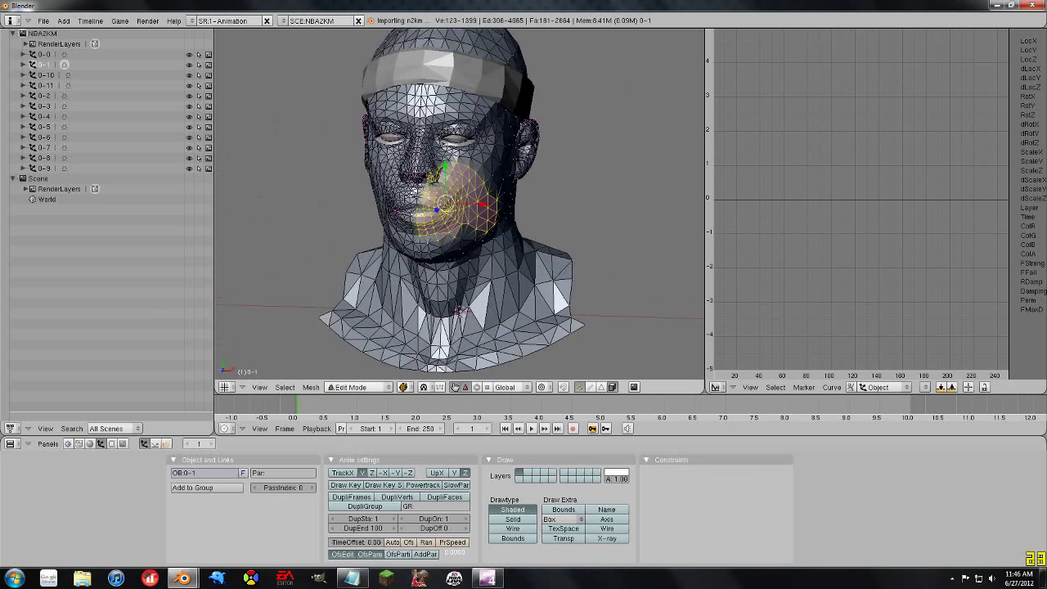
key(space)
key(Escape)
key(a)
Select all the nose's vertices and stretch the nose outward by scaling along the global Z axis
middle_drag(422, 174, 431, 184)
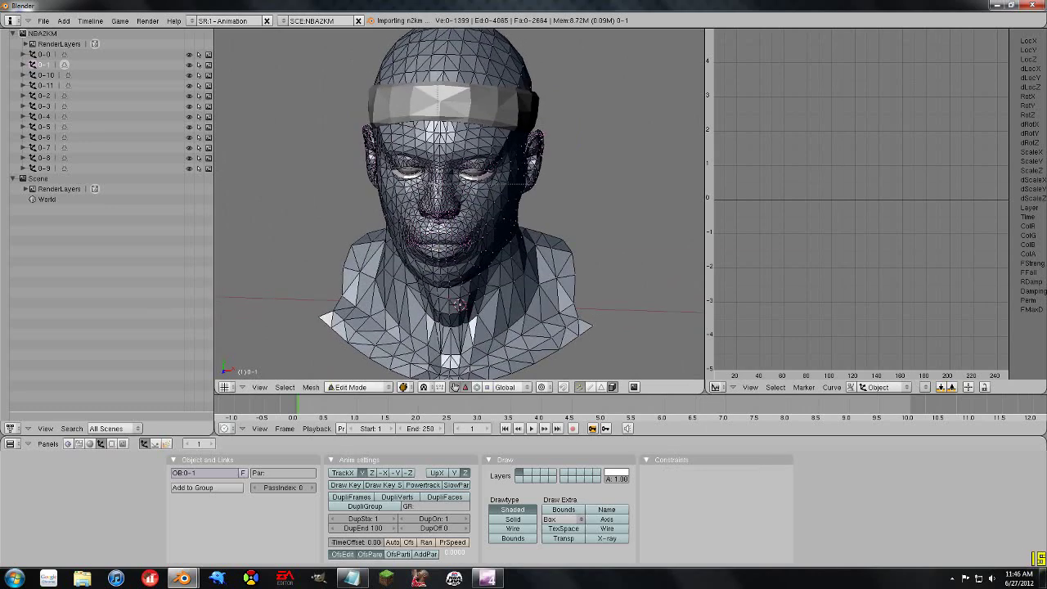
right_click(440, 173)
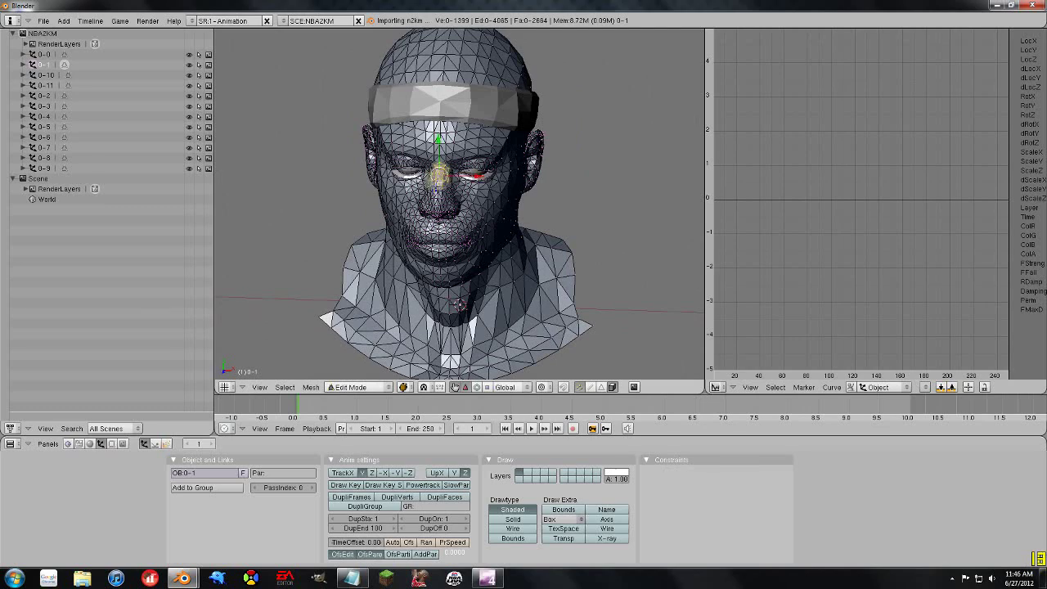
mouse_move(440, 175)
mouse_down()
mouse_move(428, 211)
mouse_move(446, 214)
mouse_move(443, 177)
mouse_up()
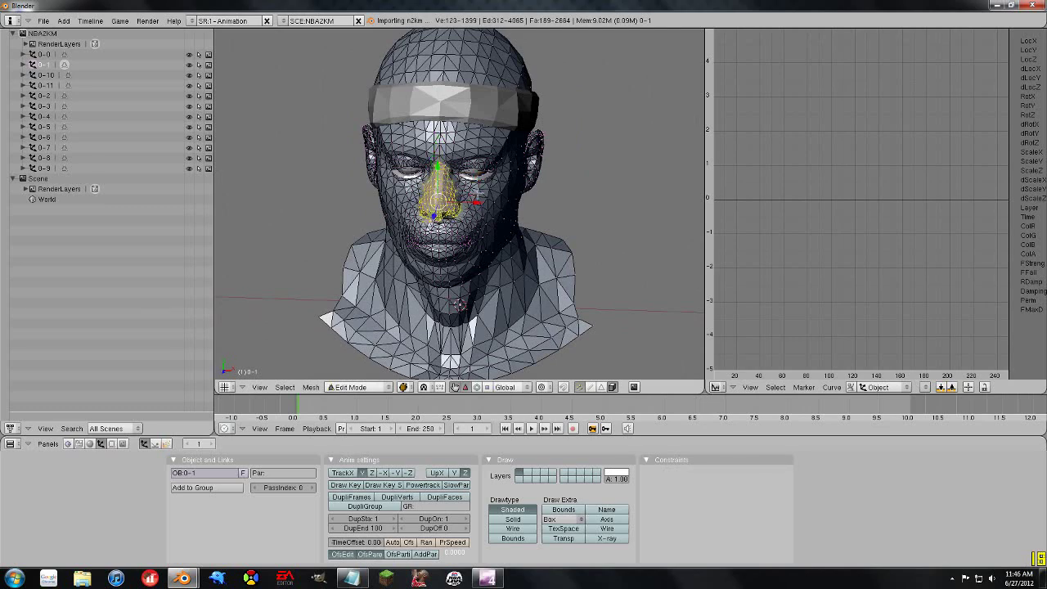
middle_drag(503, 186, 414, 209)
key(s)
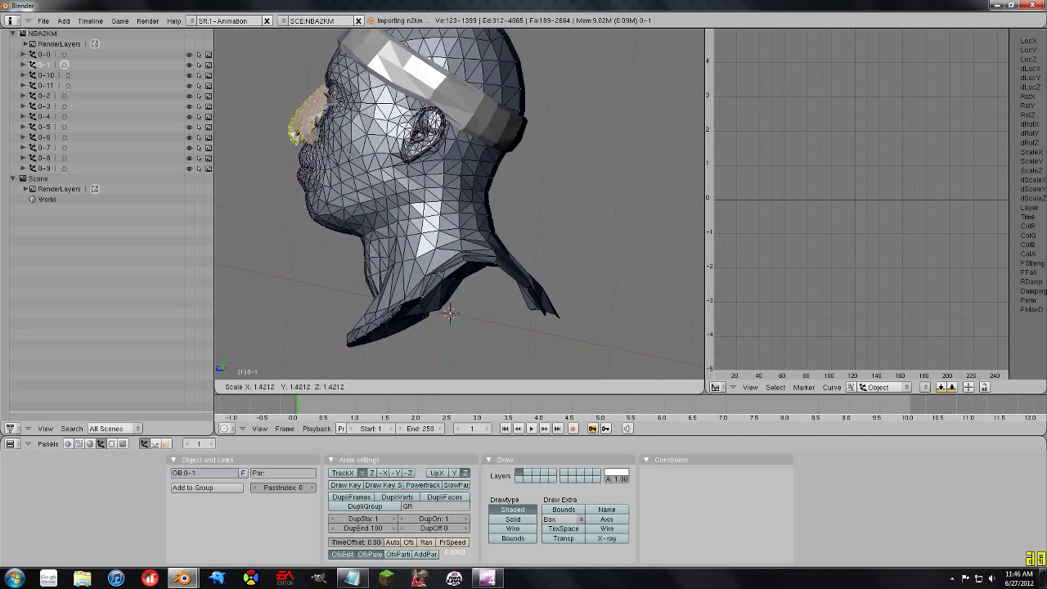
key(z)
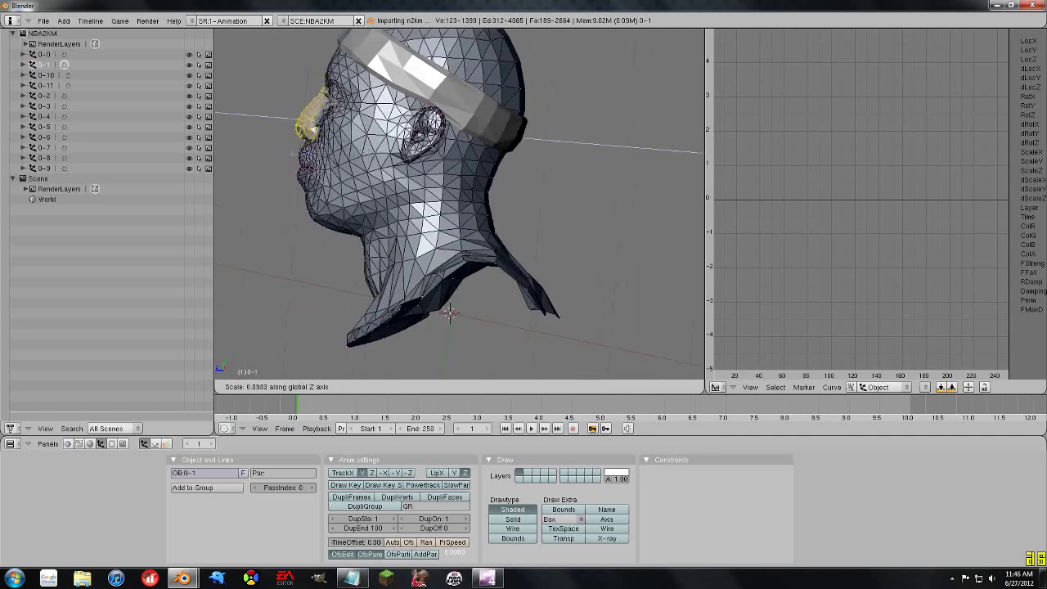
key(Return)
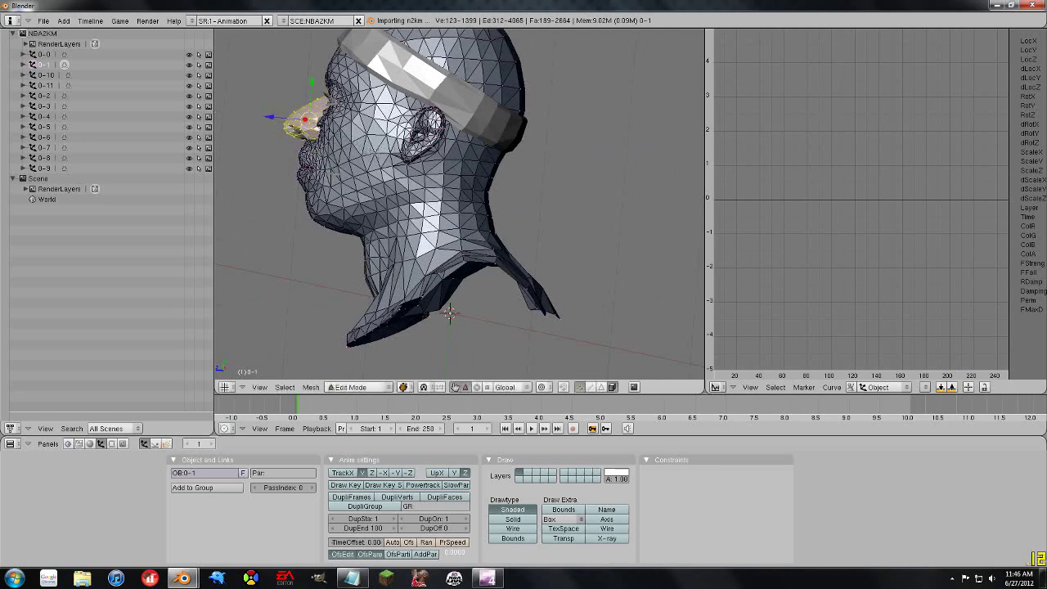
Clear the nose selection on the head mesh
middle_drag(333, 175, 445, 218)
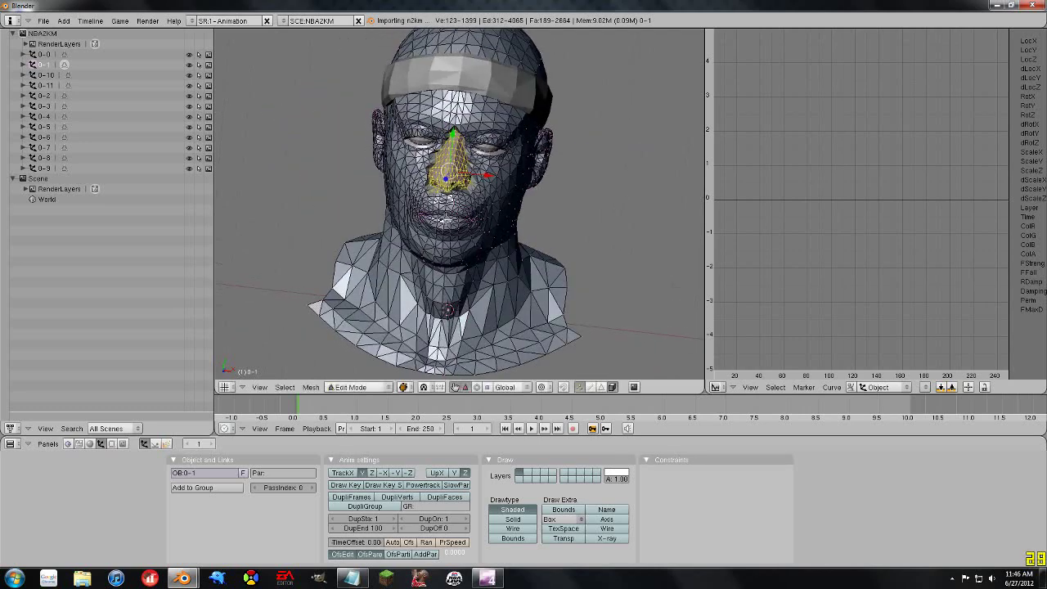
middle_drag(459, 245, 532, 229)
key(a)
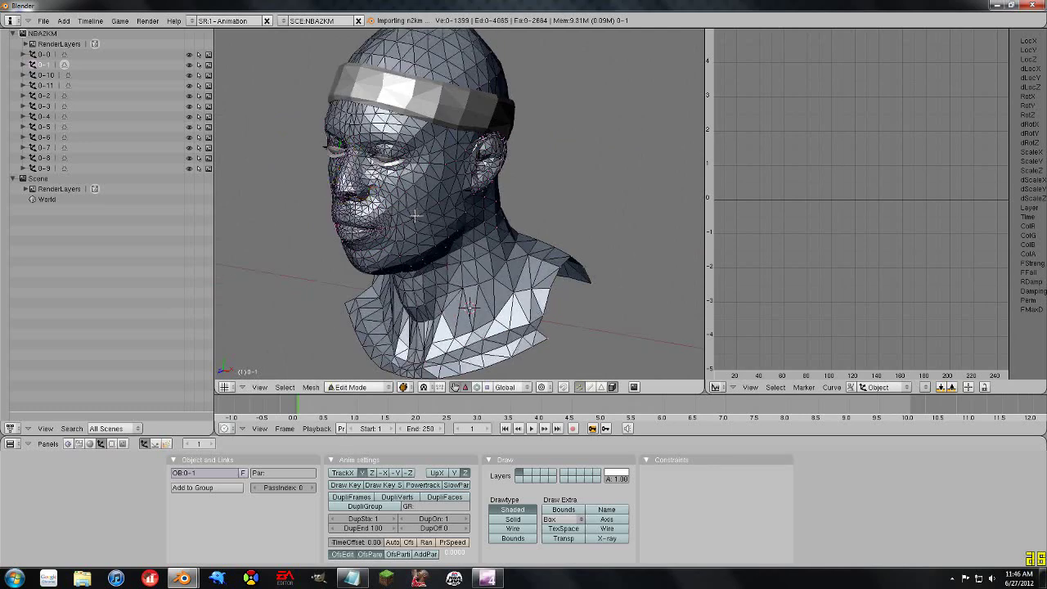
middle_drag(379, 220, 472, 202)
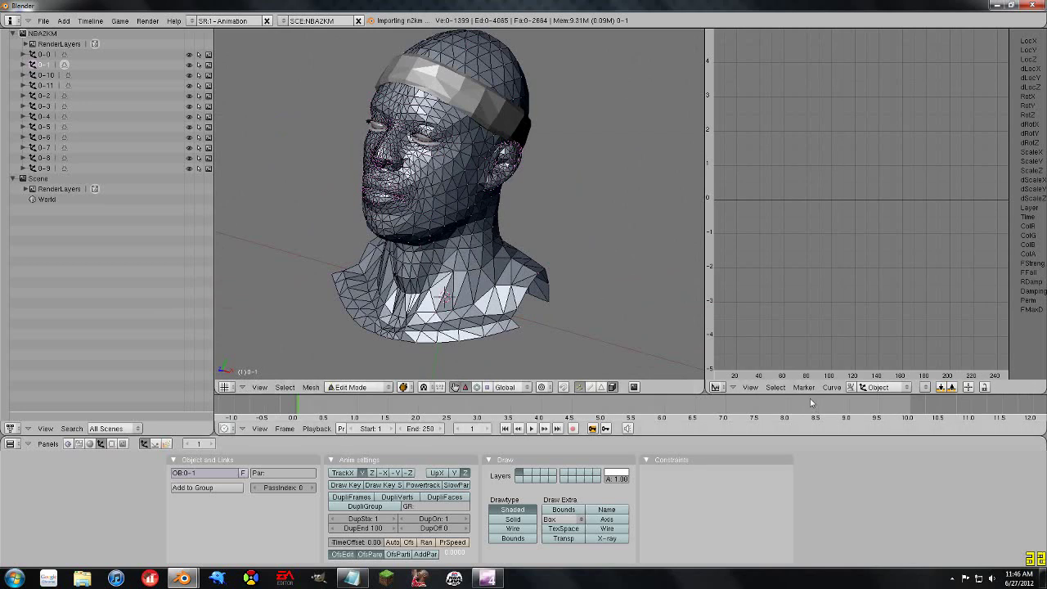
Change the curve editor area beside the 3D view to the UV/Image Editor
click(724, 390)
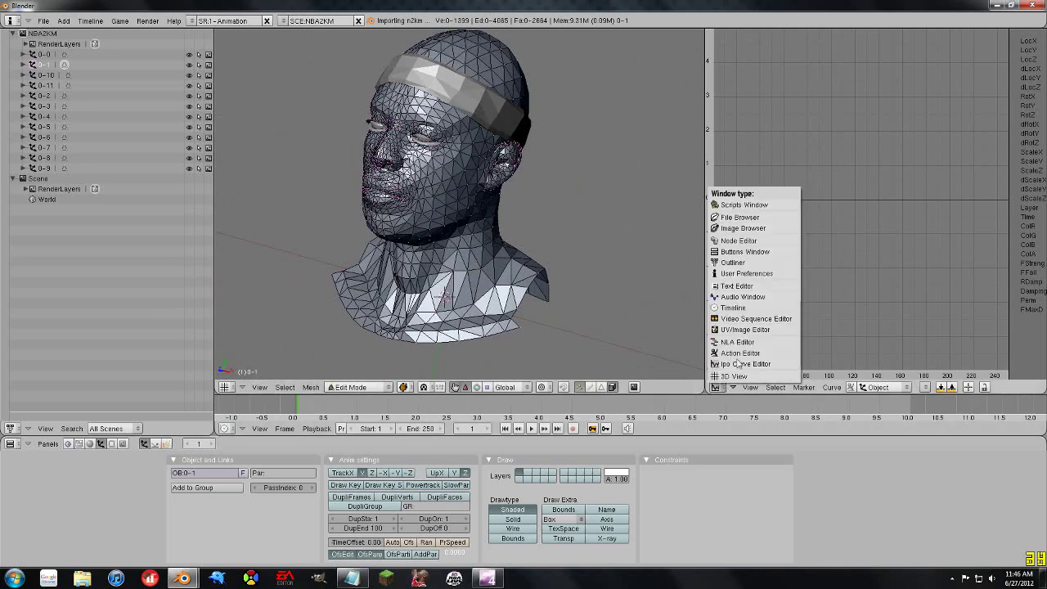
click(718, 388)
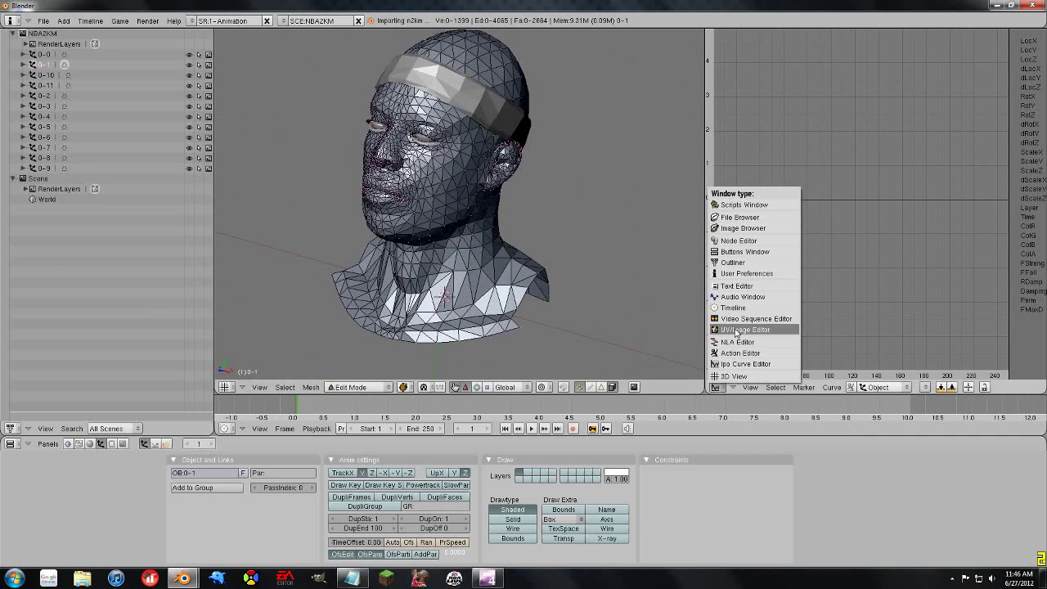
click(736, 330)
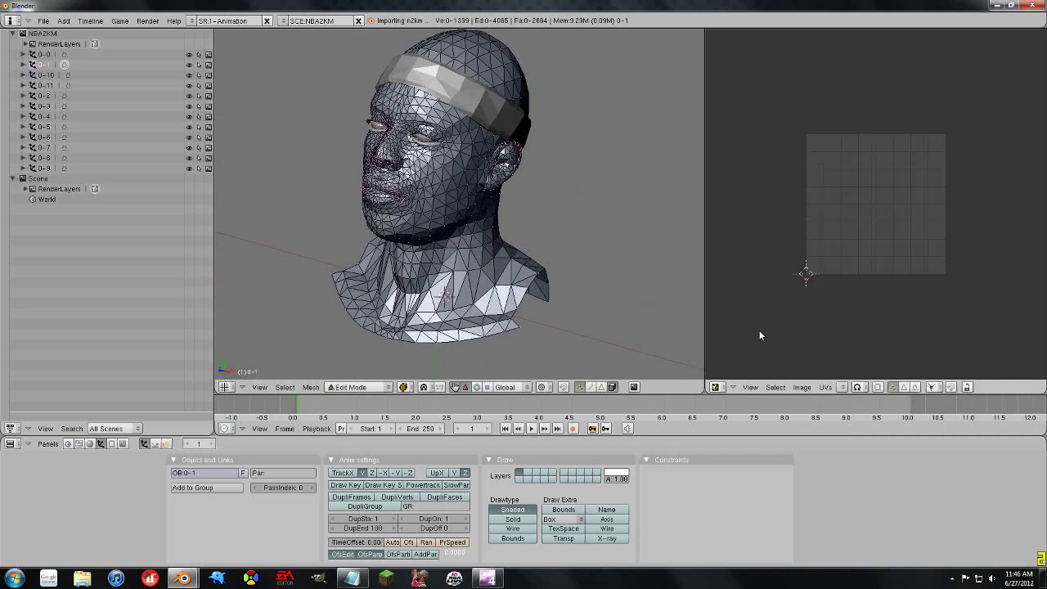
Try to load the pp.dds texture from the Temp folder with no part of the head selected
click(802, 387)
click(811, 366)
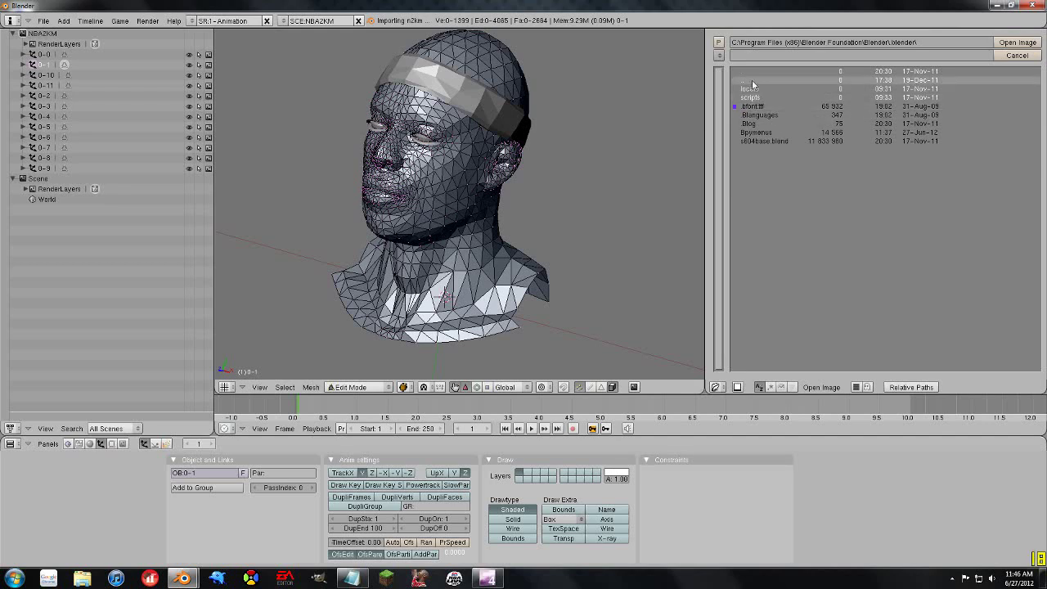
click(752, 79)
click(753, 106)
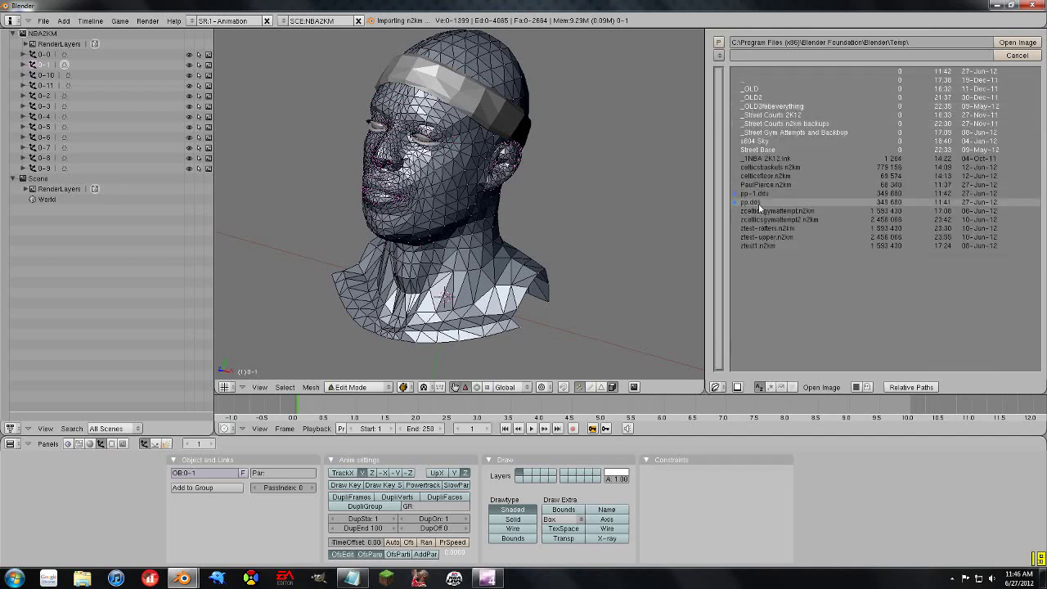
click(758, 202)
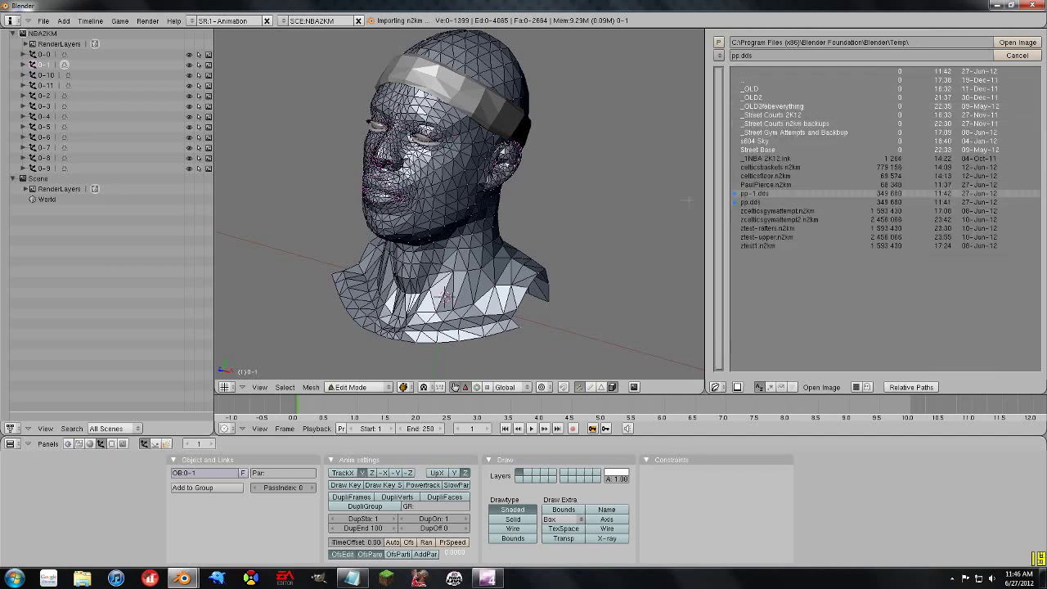
click(1018, 41)
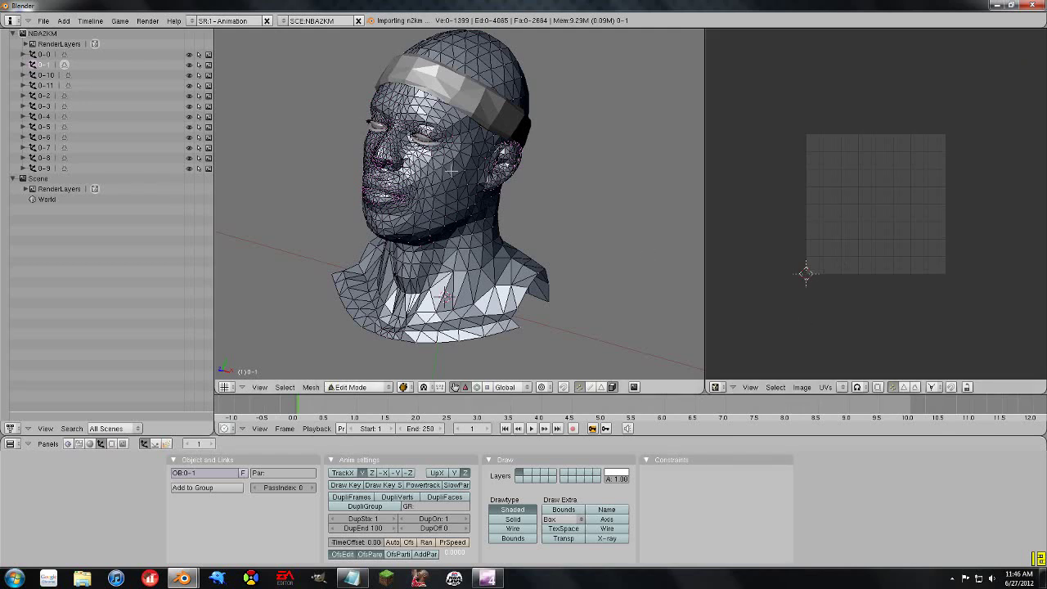
click(784, 345)
Set the viewport draw type to Textured and select the whole head mesh
click(402, 387)
click(410, 331)
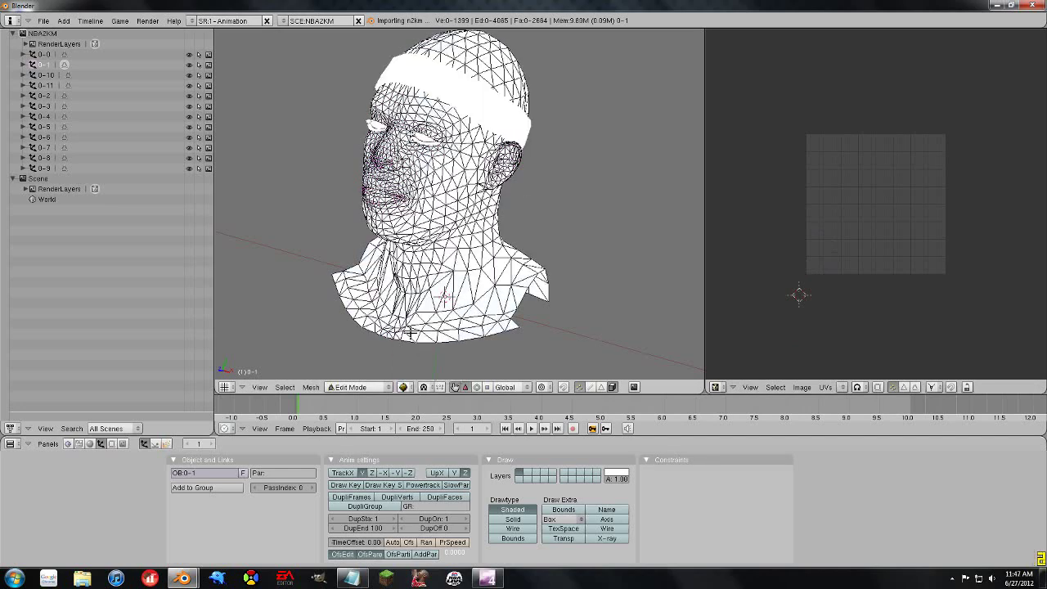
key(a)
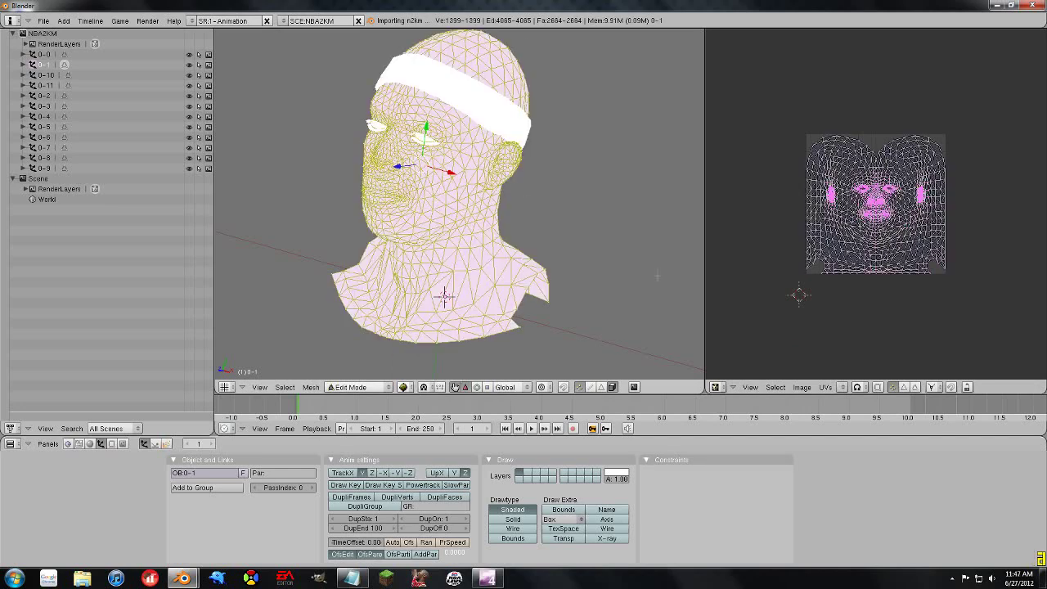
Open pp.dds from the Temp folder as the texture for the selected head mesh
click(801, 388)
click(821, 366)
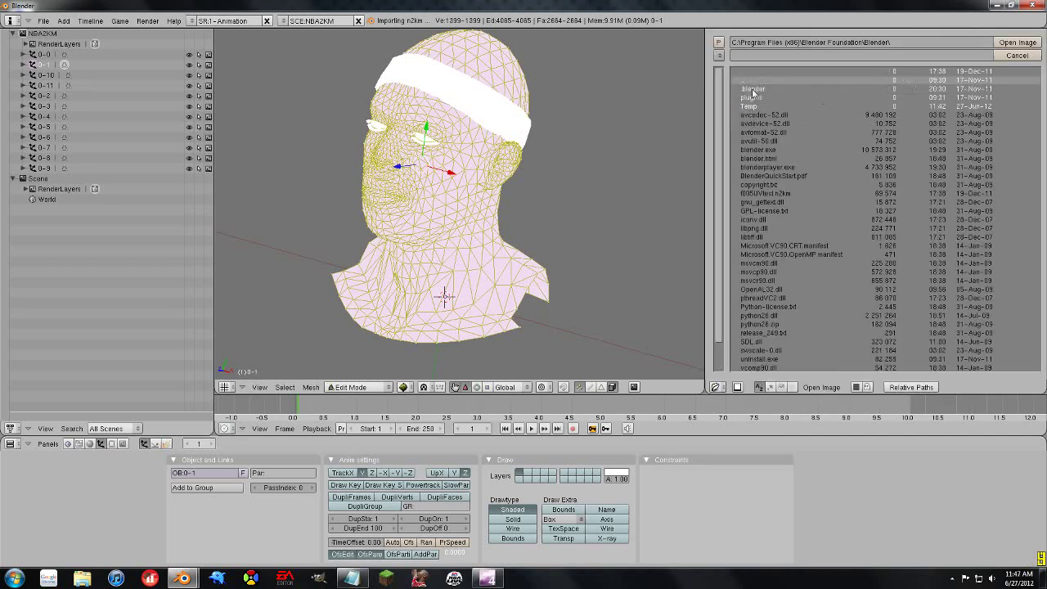
click(748, 106)
click(750, 203)
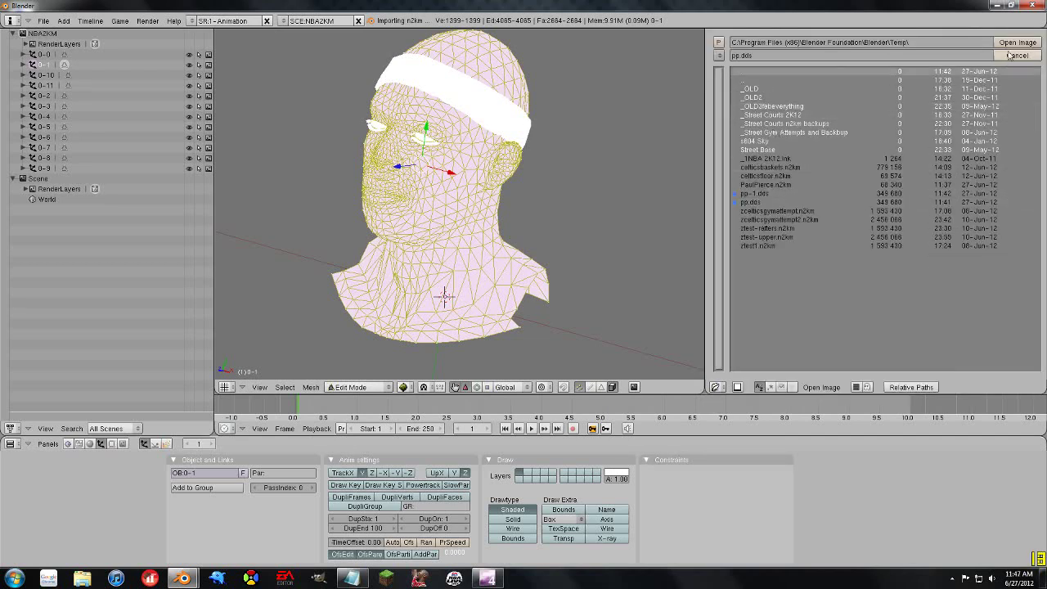
click(1016, 43)
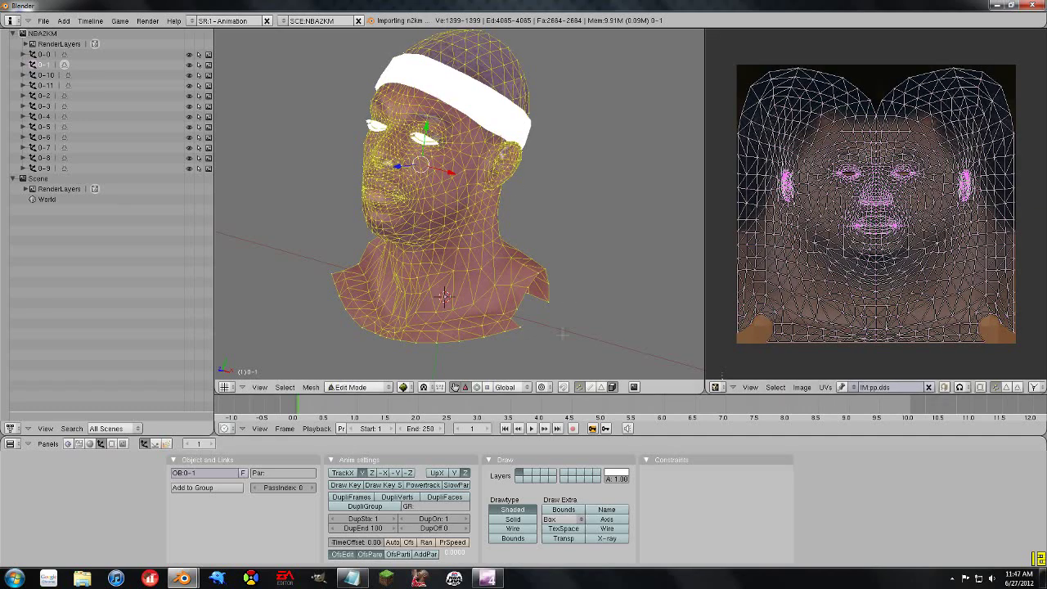
Clear the selection and switch to Object Mode to inspect the textured face, chin and neck
mouse_move(557, 340)
middle_down()
mouse_move(615, 341)
mouse_move(524, 325)
mouse_move(559, 332)
middle_up()
key(a)
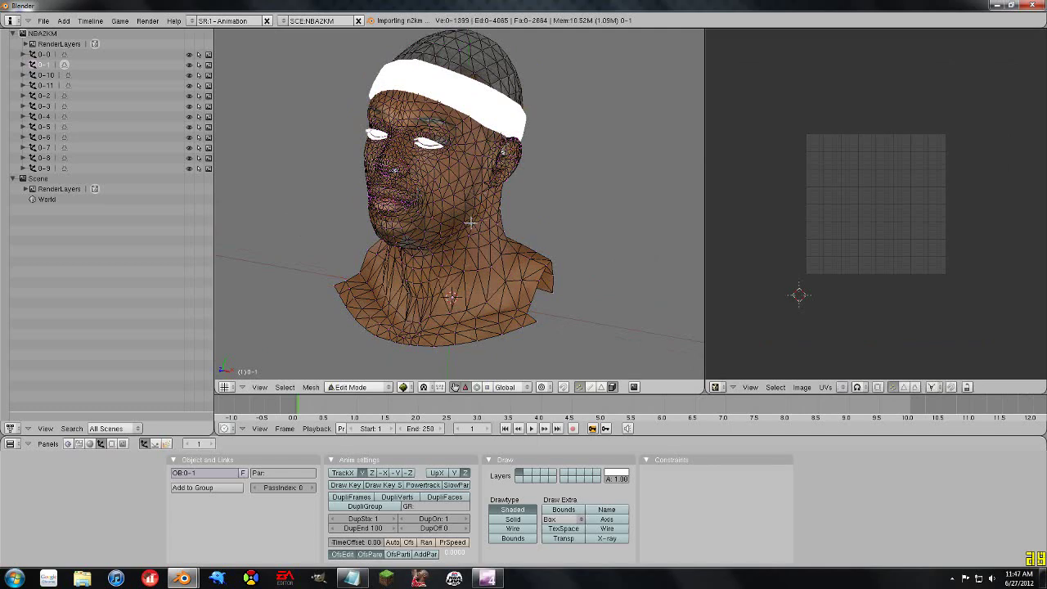
middle_drag(470, 223, 450, 302)
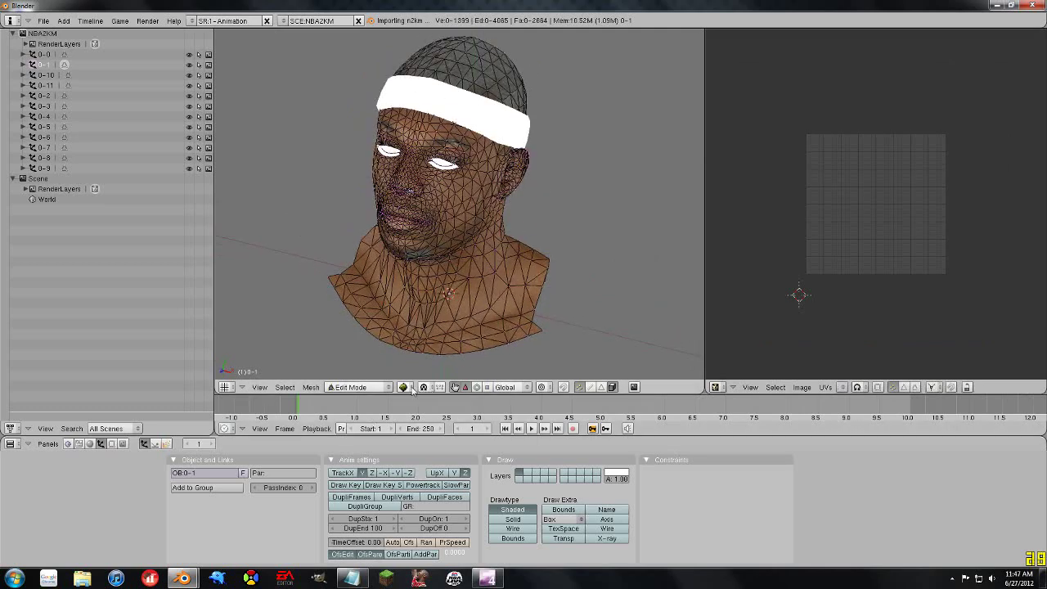
key(Tab)
middle_drag(490, 249, 419, 232)
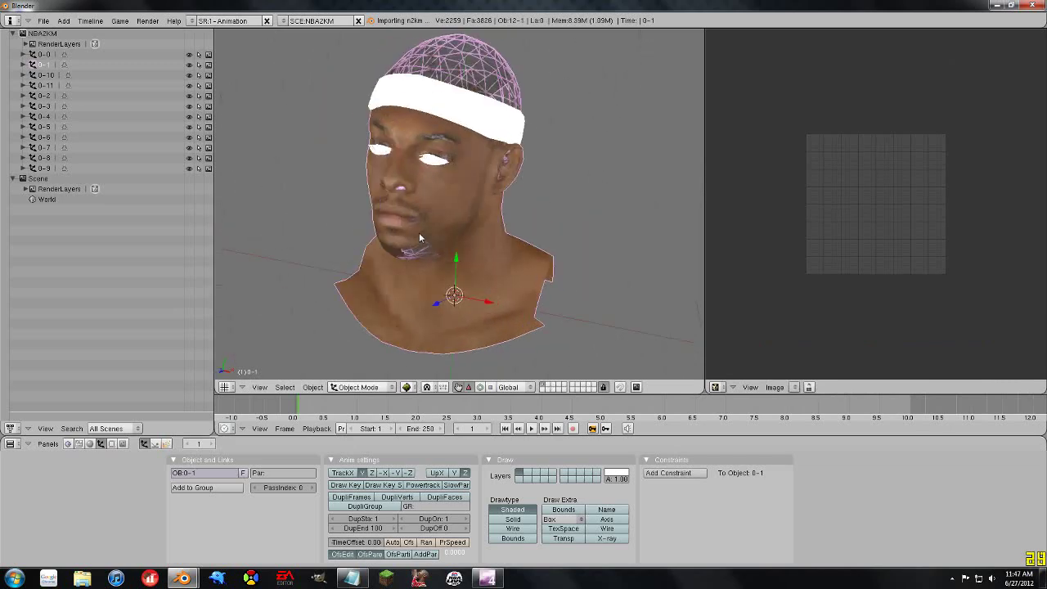
middle_drag(440, 200, 477, 192)
scroll(471, 231, up, 4)
middle_drag(489, 241, 522, 149)
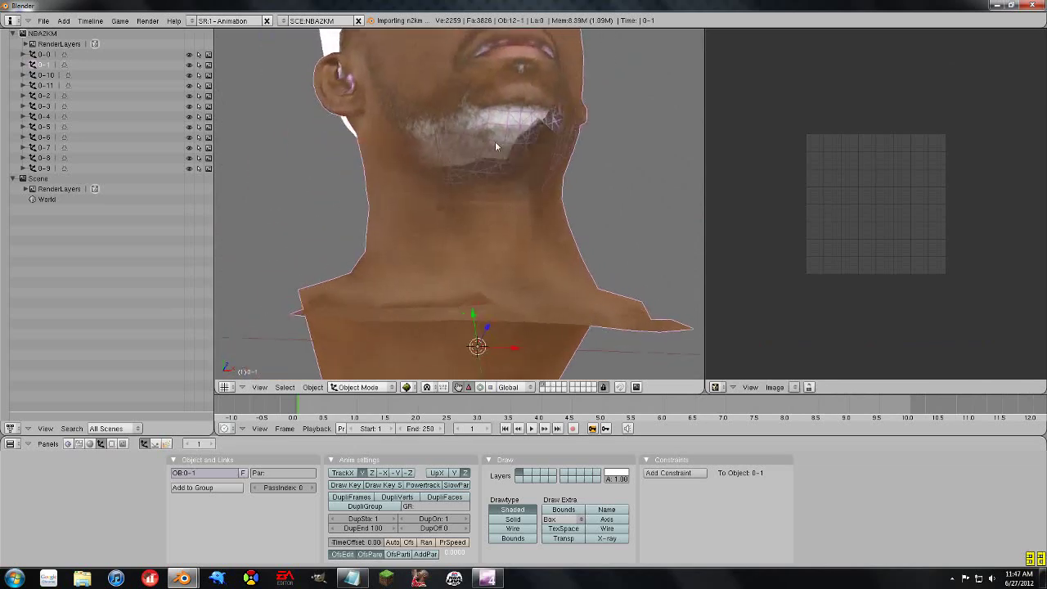
middle_drag(495, 145, 402, 211)
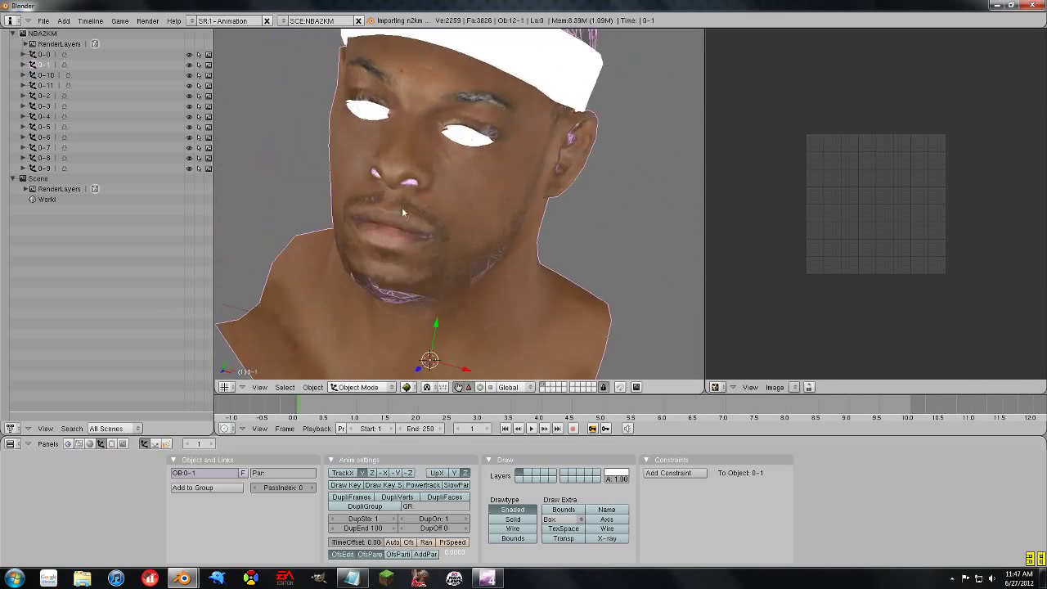
scroll(401, 209, down, 4)
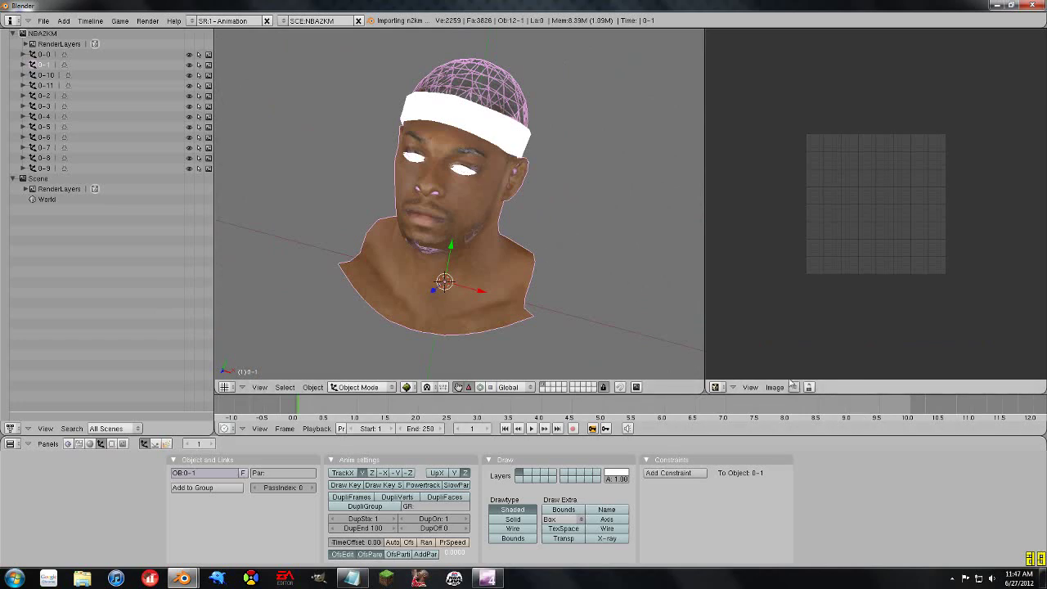
Select the whole head in Edit Mode, replace its texture image with pp-1.dds, and clear the selection
key(Tab)
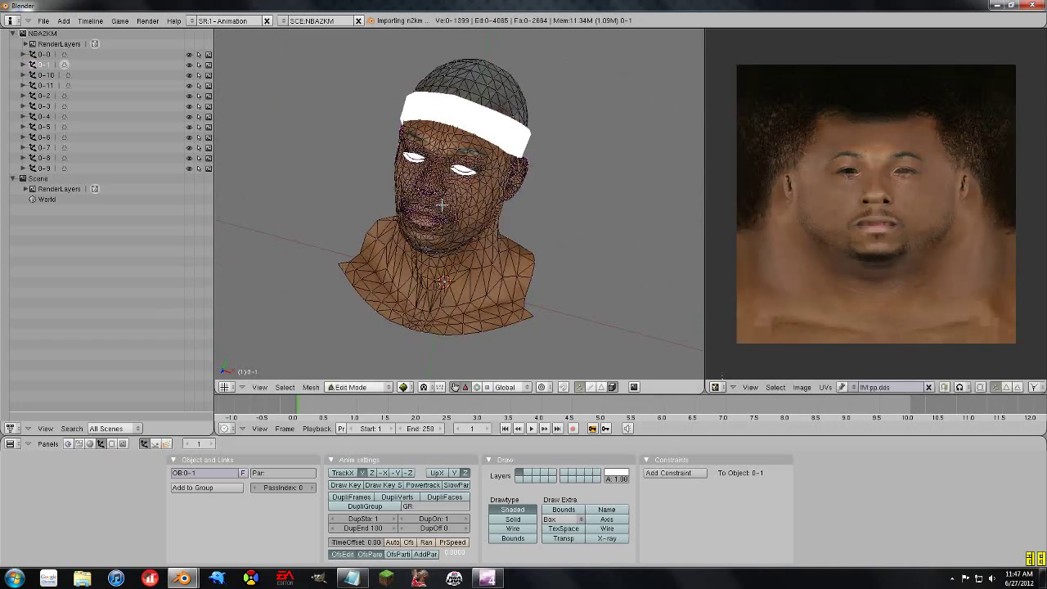
key(a)
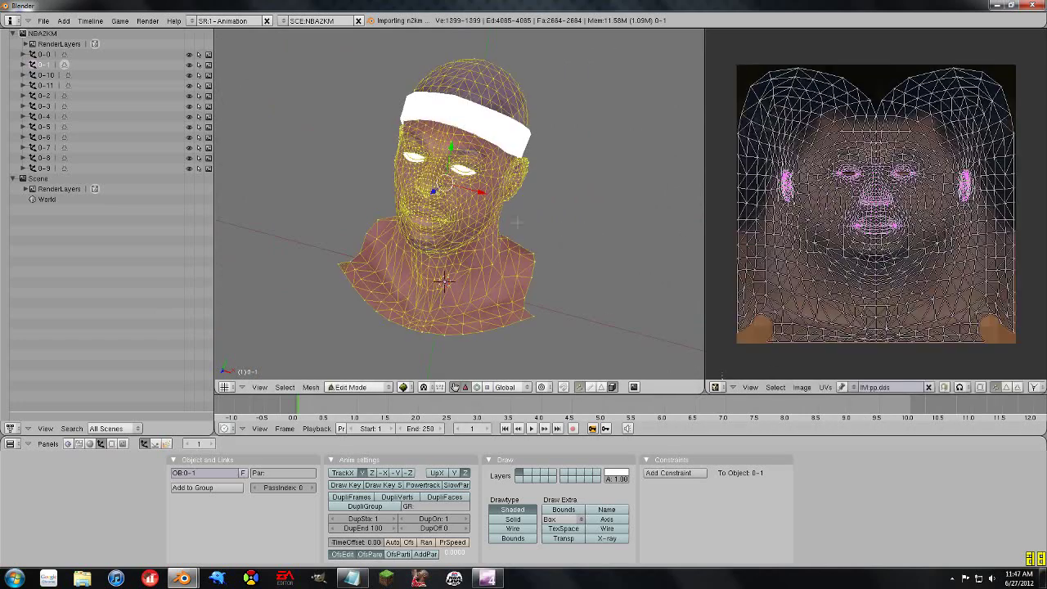
click(803, 387)
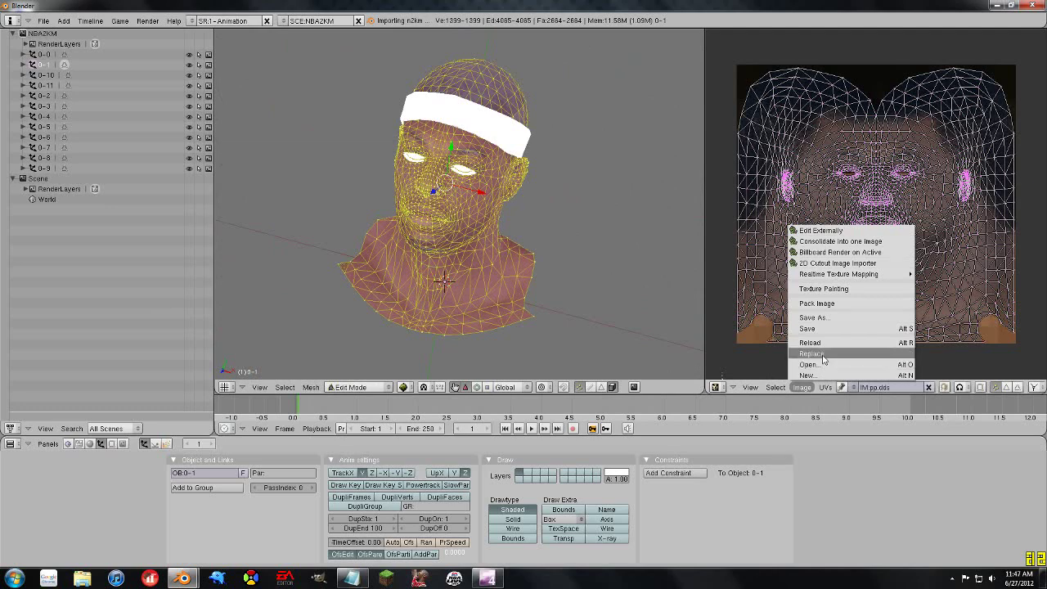
click(822, 366)
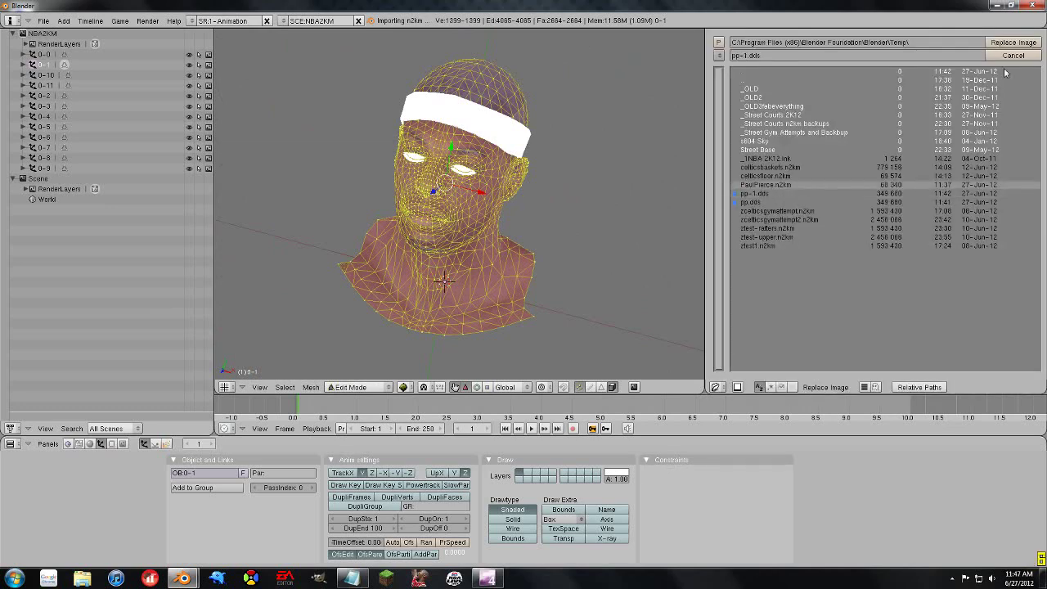
click(1013, 43)
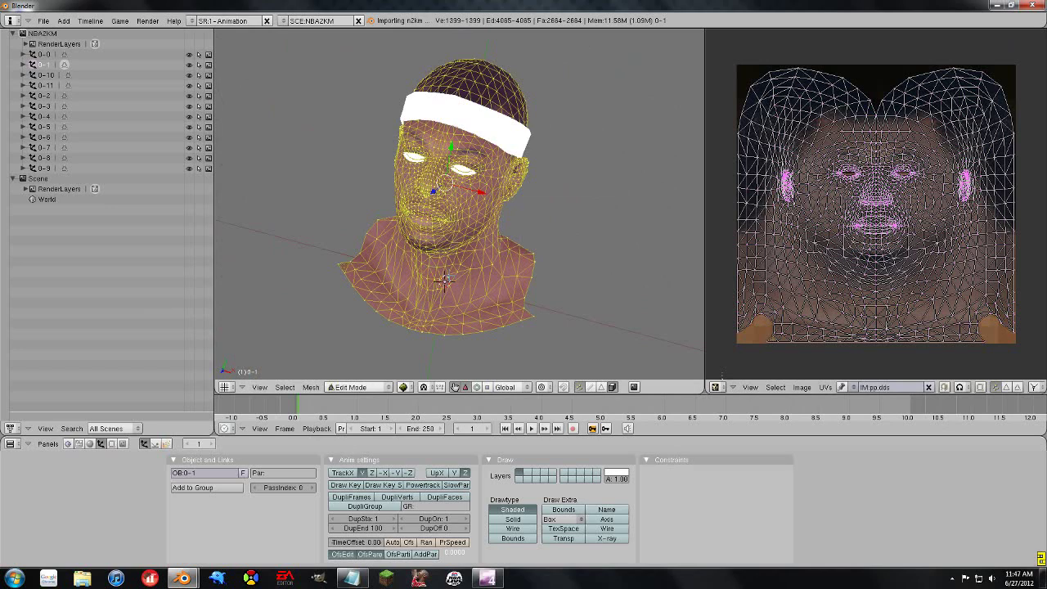
key(a)
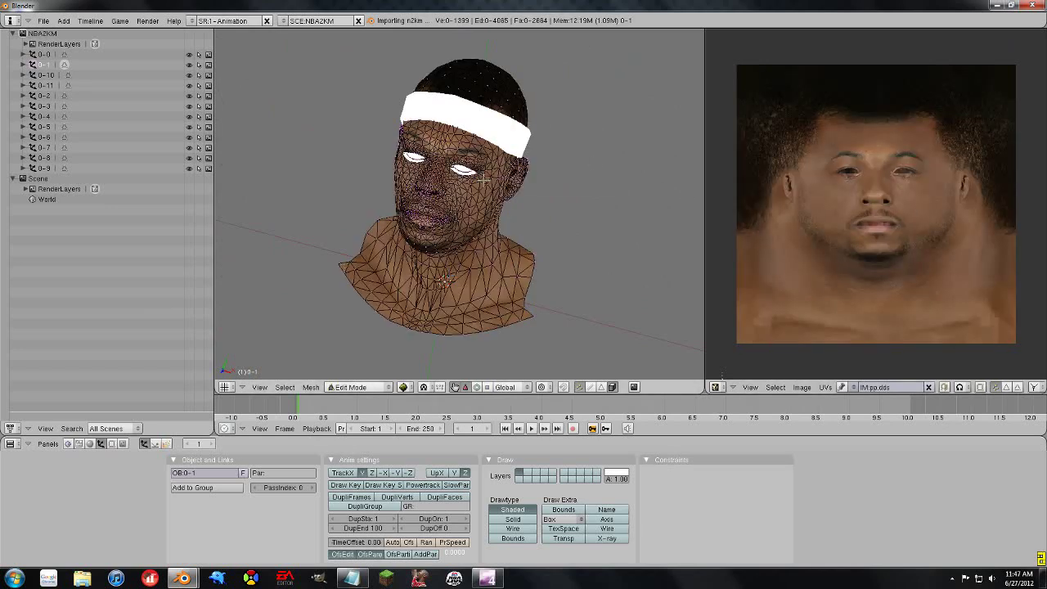
Cycle through the vertex, edge and face select modes, and set the mesh to face select mode
middle_drag(483, 180, 435, 259)
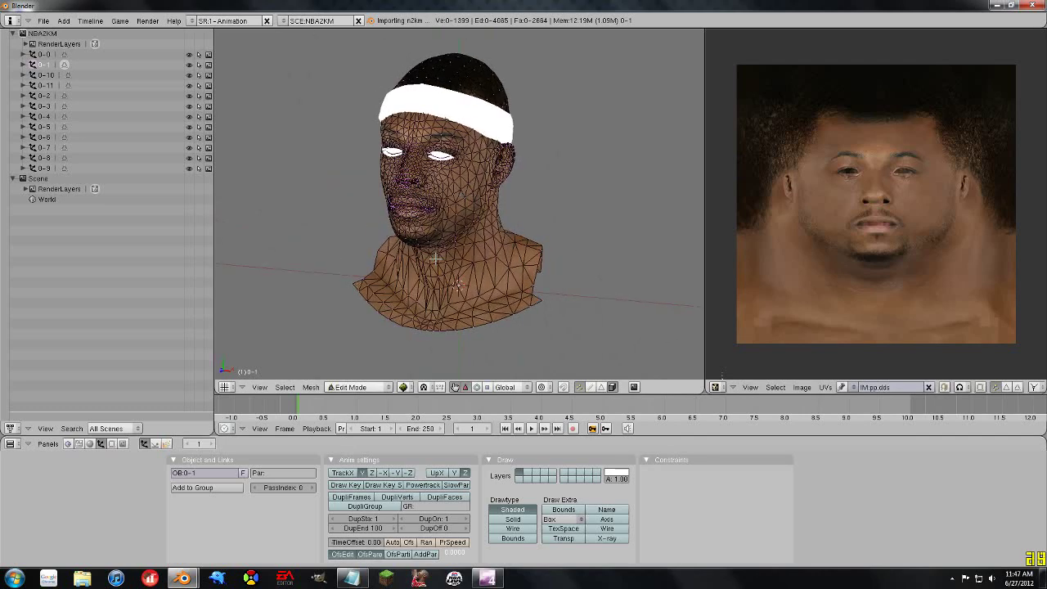
click(602, 388)
click(589, 389)
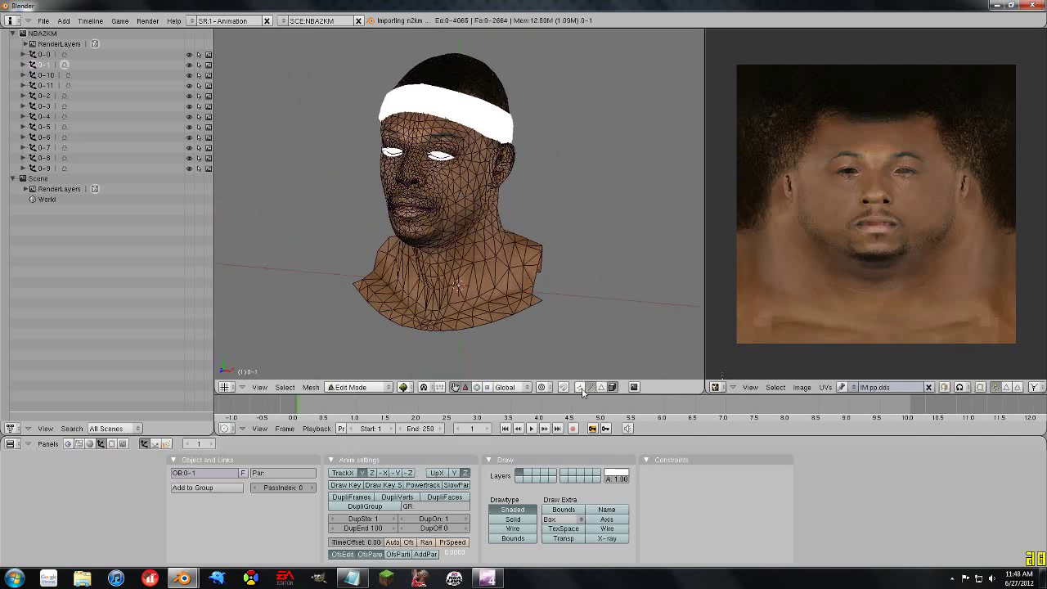
click(580, 389)
click(590, 388)
click(602, 389)
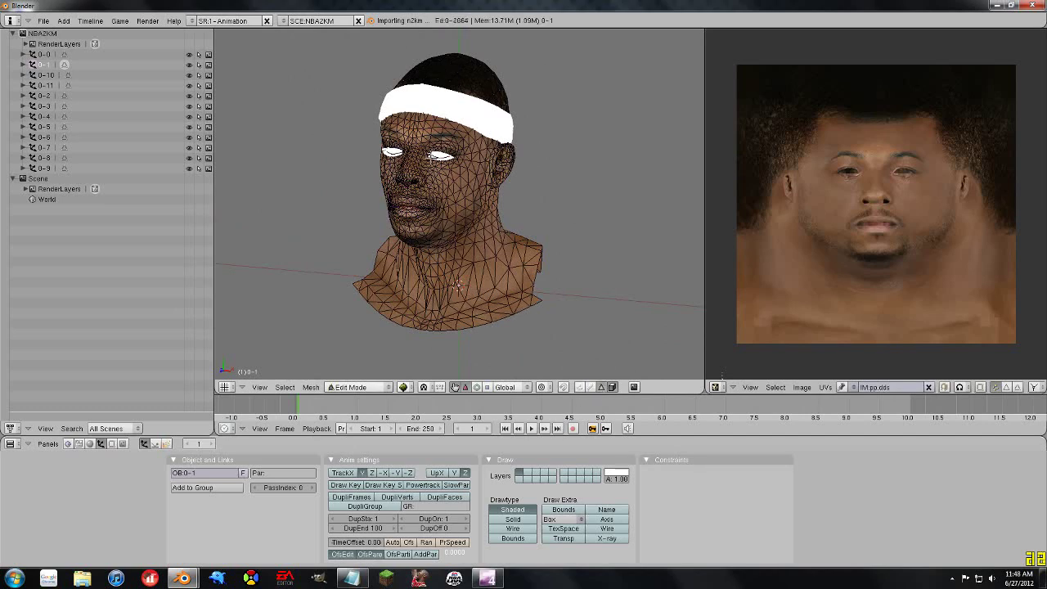
Circle-select the faces of both lips on the textured head
scroll(431, 157, up, 5)
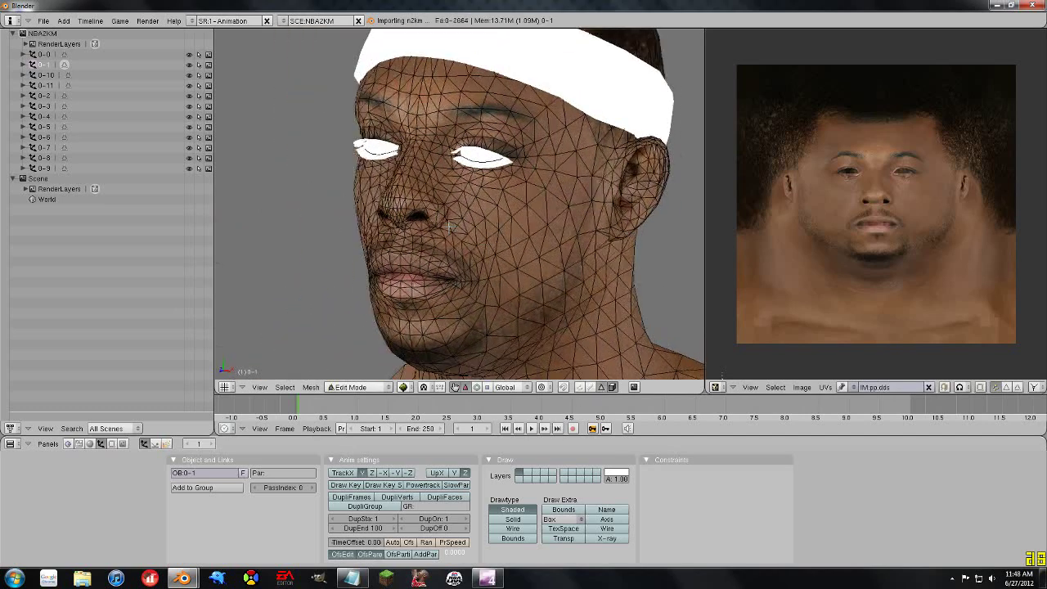
middle_drag(450, 225, 489, 229)
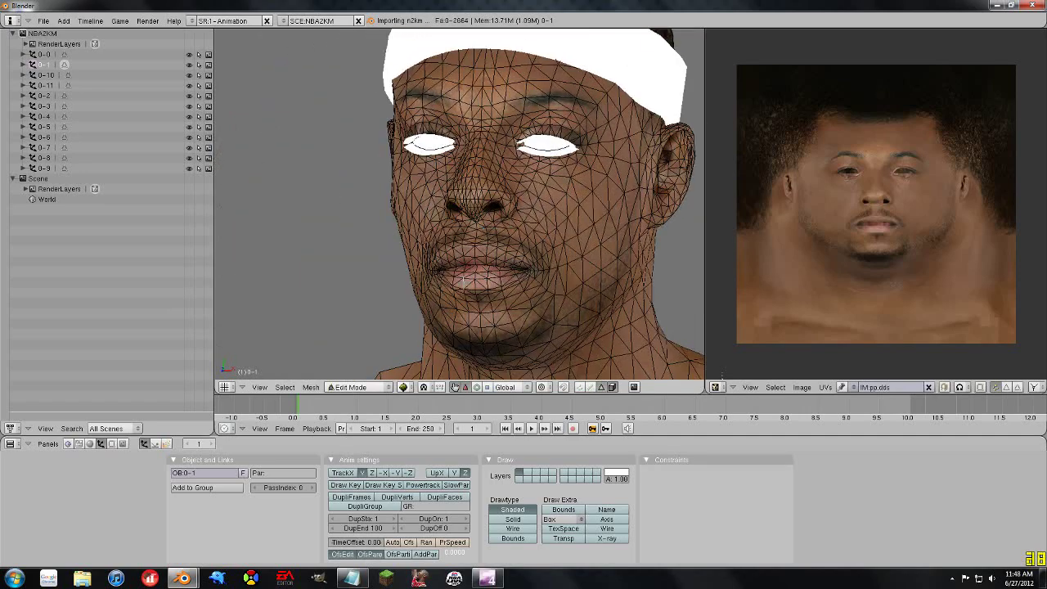
middle_drag(463, 278, 495, 274)
key(a)
key(a)
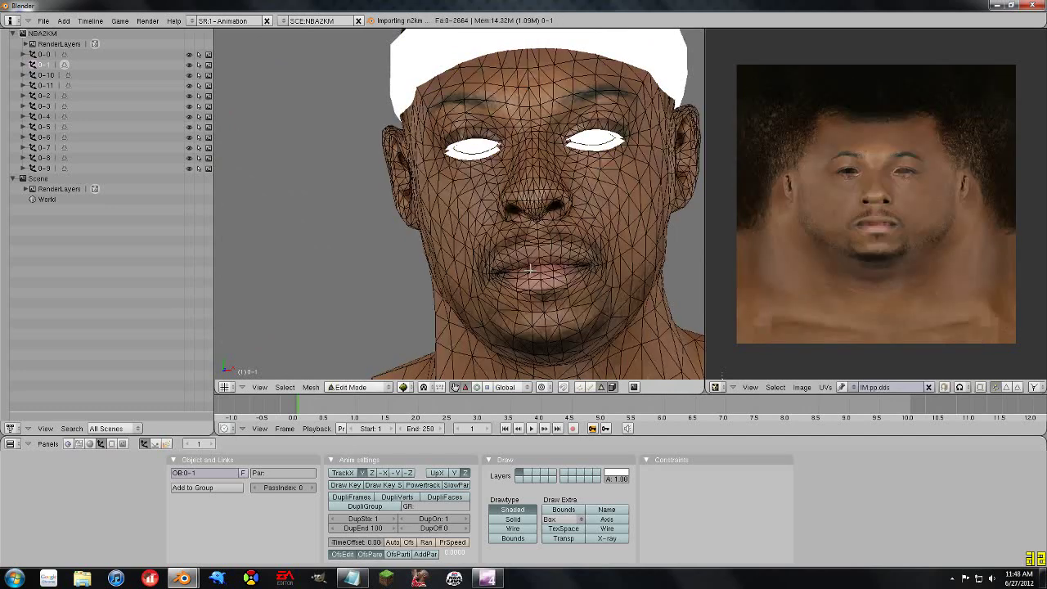
key(b)
mouse_move(507, 270)
mouse_down()
mouse_move(576, 257)
mouse_move(518, 279)
mouse_move(540, 274)
mouse_up()
Scale the selected lip faces up to about twice their size and clear the selection
middle_drag(540, 274, 505, 273)
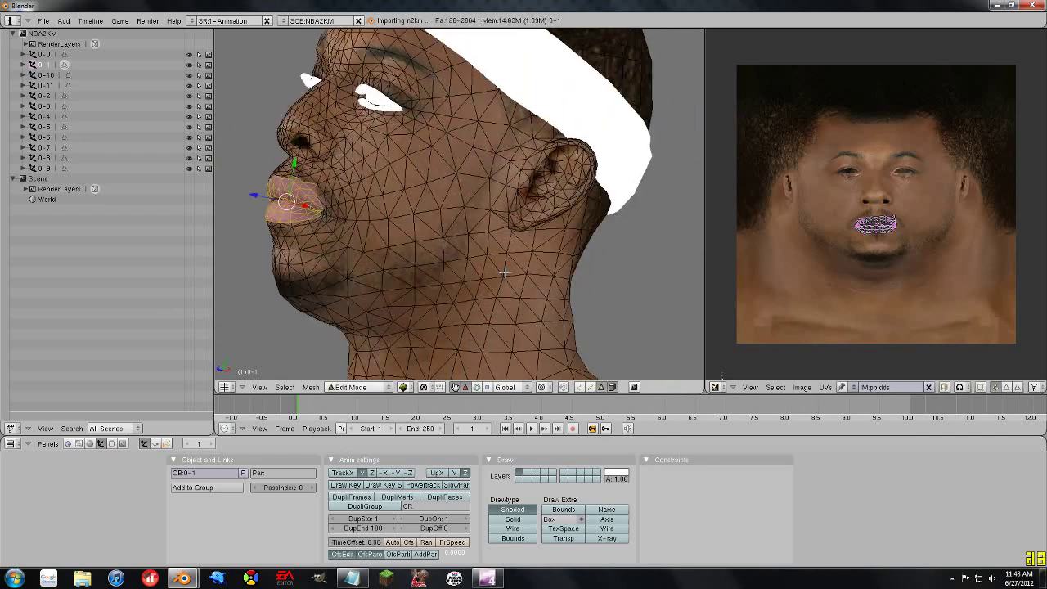
key(s)
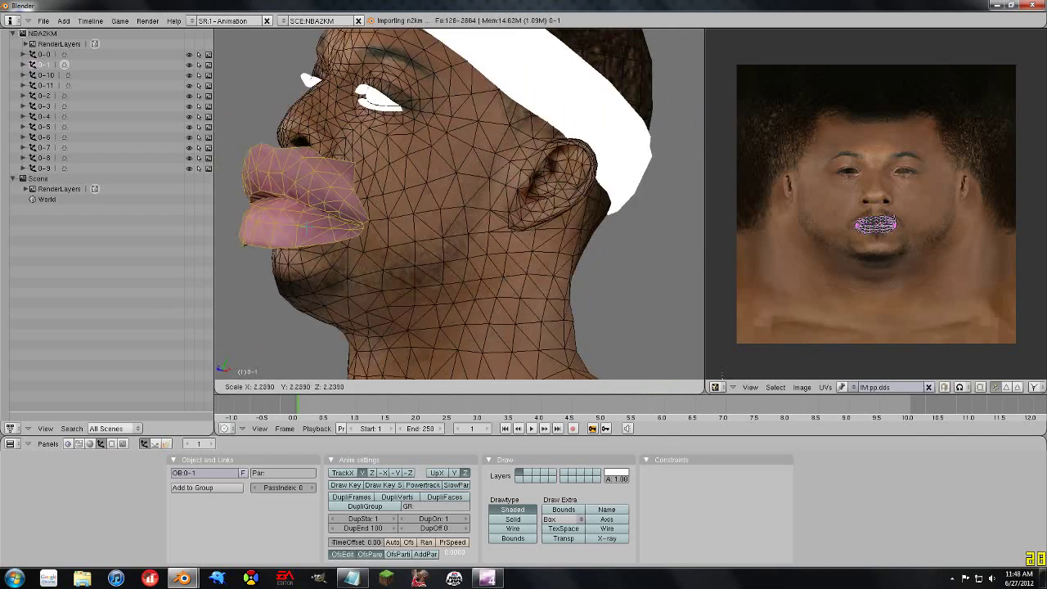
click(328, 233)
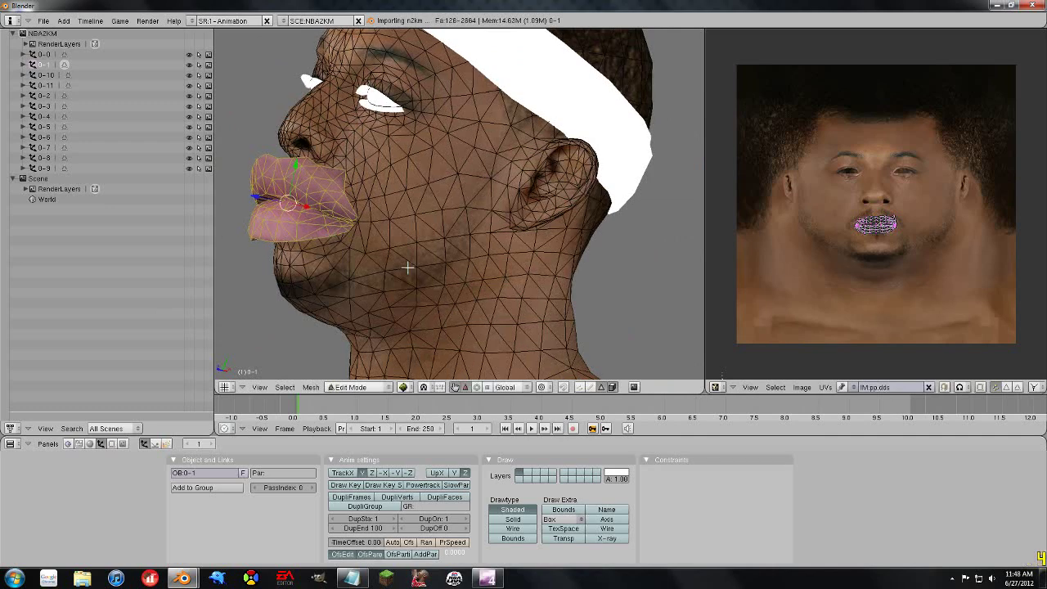
middle_drag(409, 270, 578, 207)
key(a)
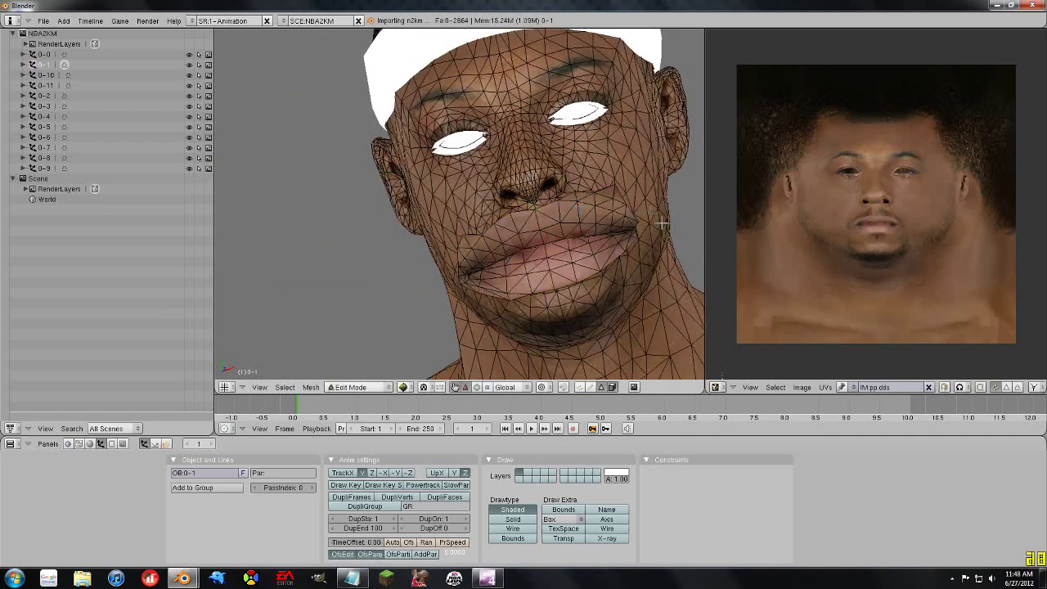
Circle-select the faces of the ear on the player's left side and scale them down
middle_drag(661, 223, 610, 224)
key(space)
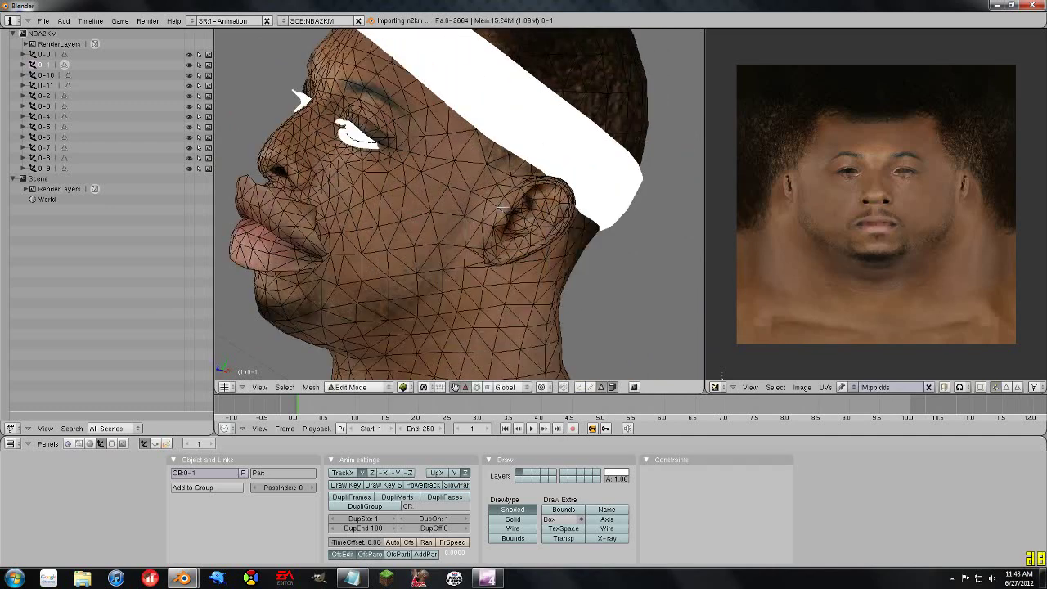
key(b)
key(b)
mouse_move(496, 246)
mouse_down()
mouse_move(516, 218)
mouse_move(567, 190)
mouse_move(571, 215)
mouse_move(507, 266)
mouse_move(479, 257)
mouse_up()
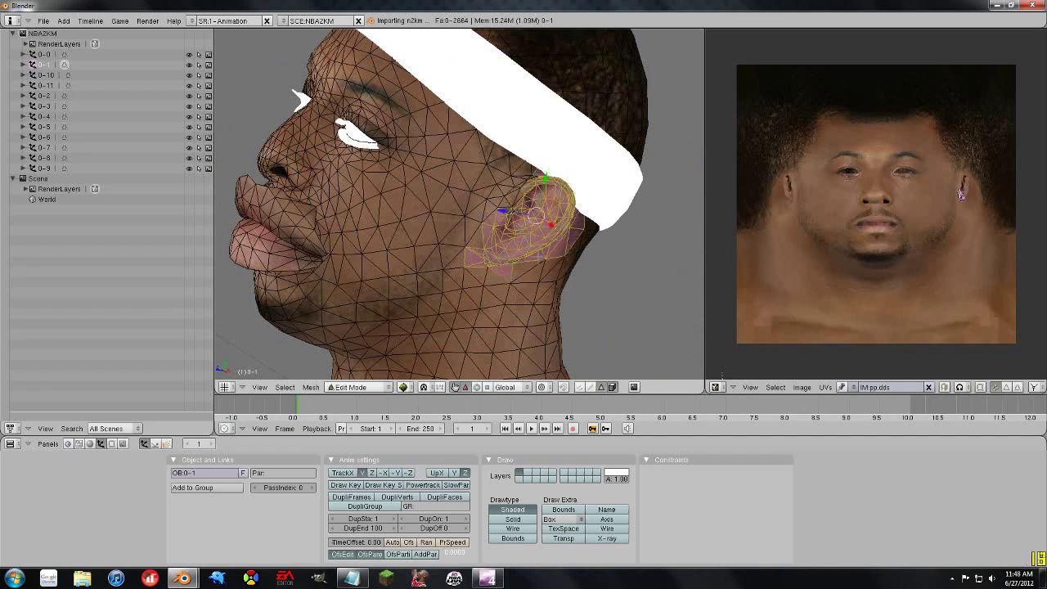
right_click(543, 262)
key(s)
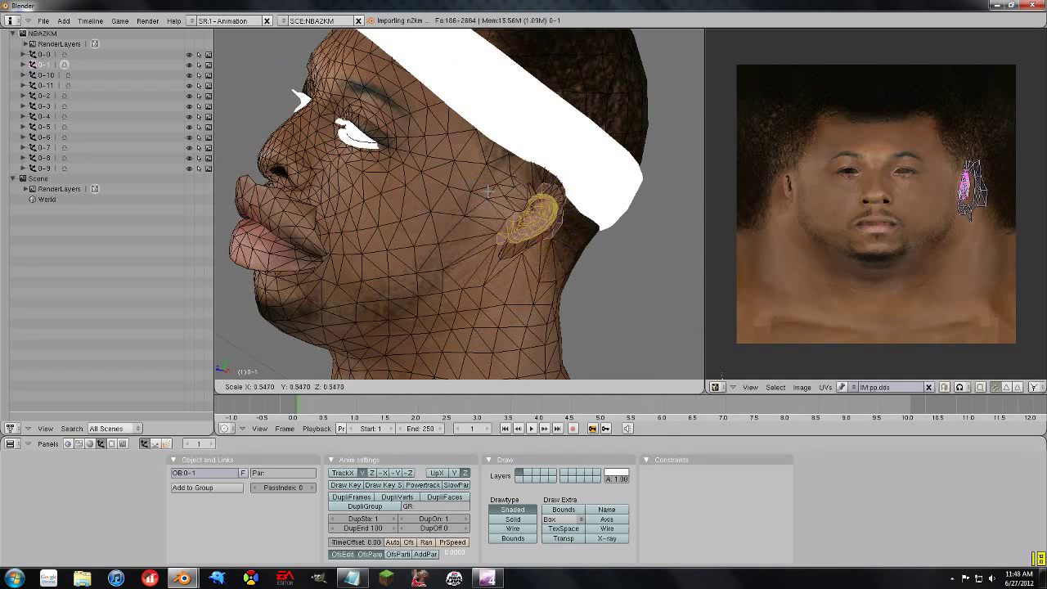
click(491, 214)
Add the faces of the opposite ear to the selection so that both ears are selected
middle_drag(413, 225, 530, 233)
middle_drag(464, 217, 499, 230)
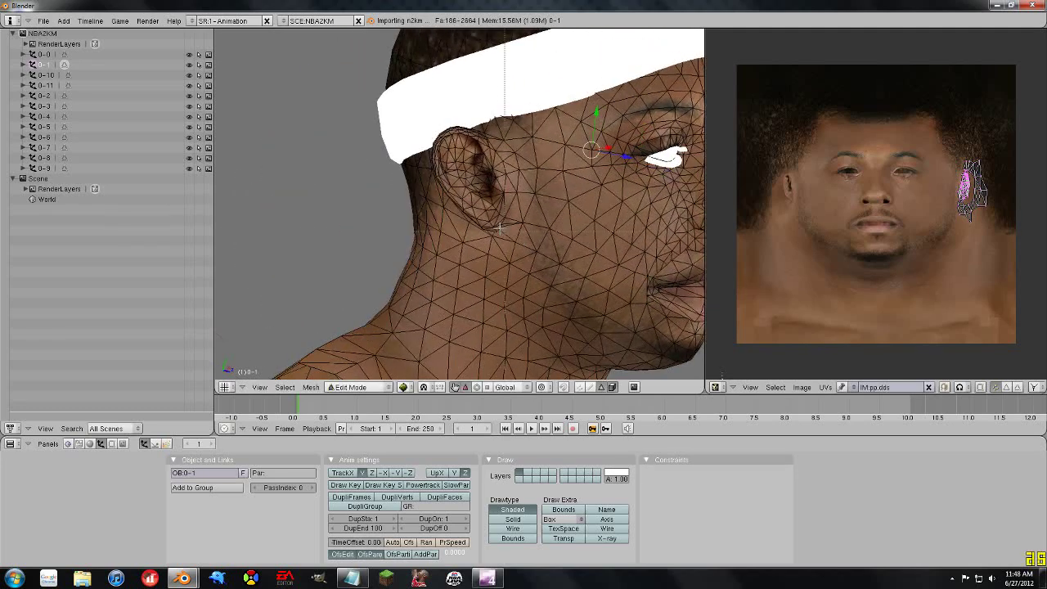
mouse_move(488, 213)
mouse_down()
mouse_move(472, 207)
mouse_move(449, 145)
mouse_move(480, 170)
mouse_move(482, 161)
mouse_up()
right_click(488, 213)
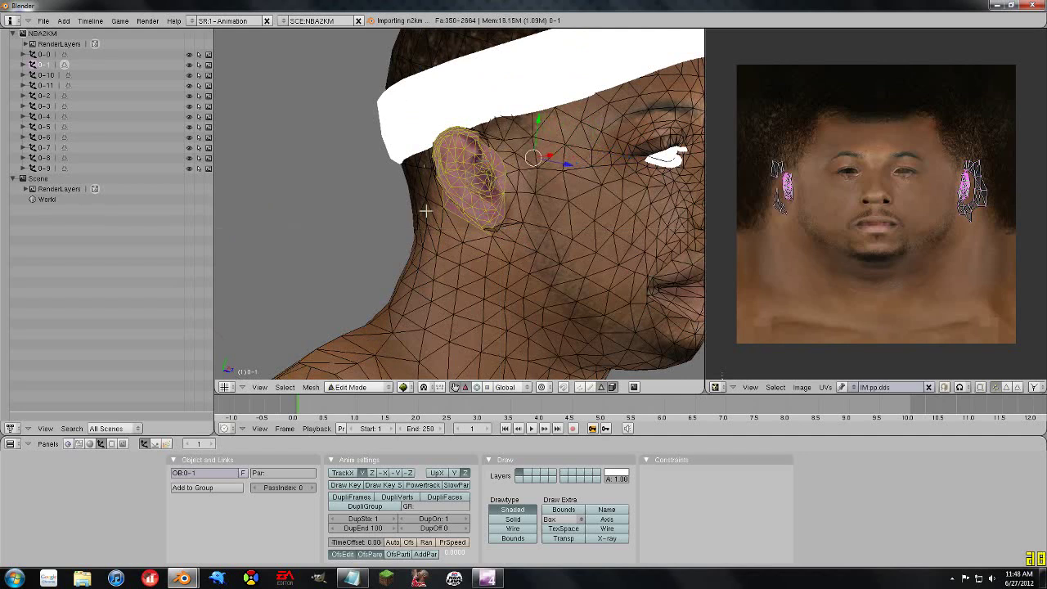
Scale both selected ears up together until they stretch far out from the sides of the head
key(s)
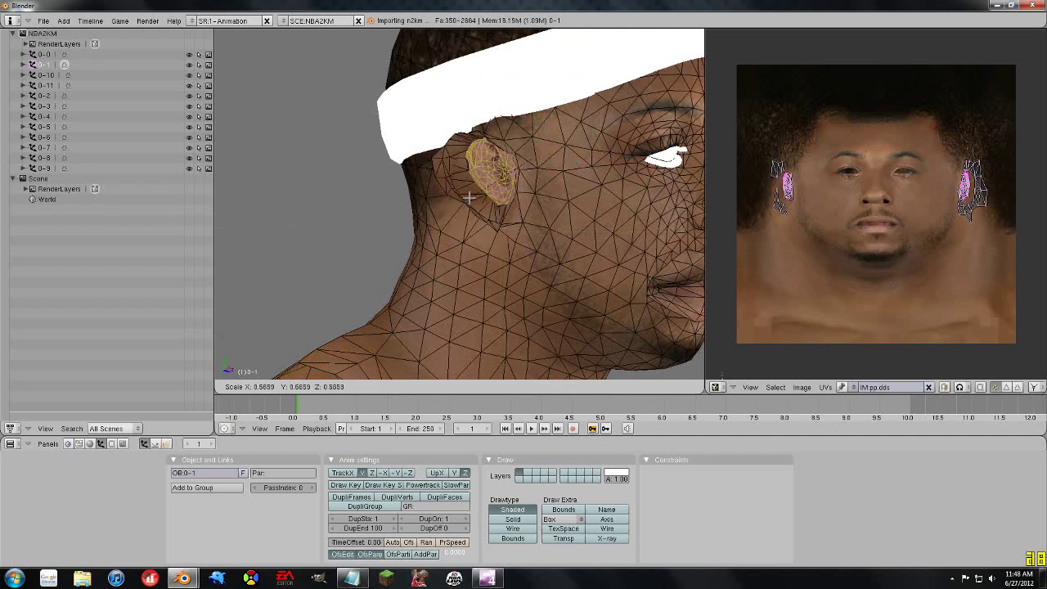
click(572, 236)
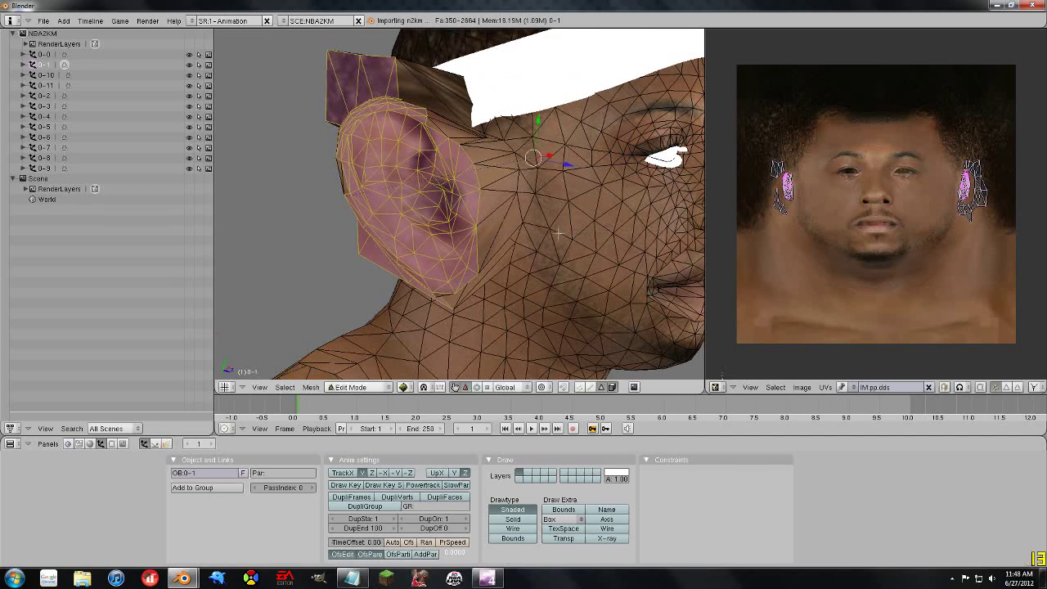
scroll(558, 233, down, 3)
middle_drag(681, 225, 566, 217)
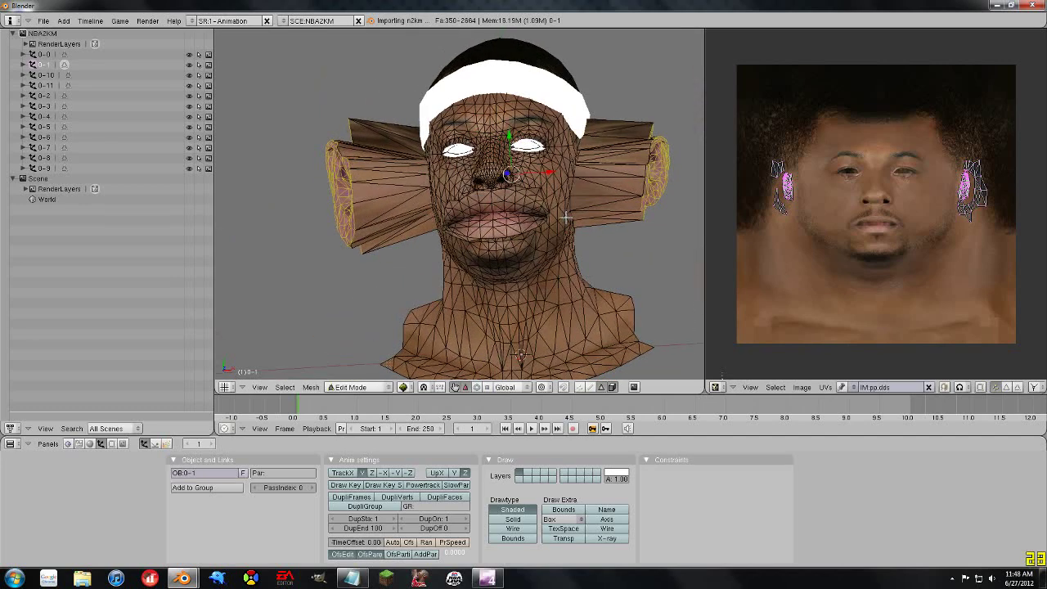
Circle-select the faces of the crown above the headband, removing the stray faces picked on the stretched ear section
middle_drag(461, 197, 472, 263)
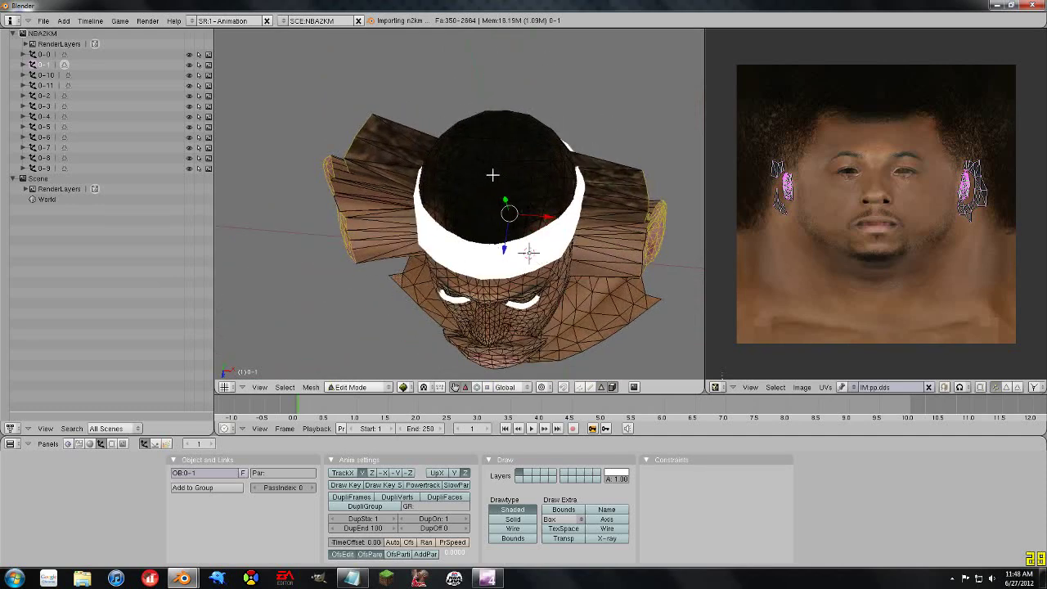
key(b)
mouse_move(487, 211)
mouse_down()
mouse_move(465, 144)
mouse_move(518, 141)
mouse_move(514, 190)
mouse_up()
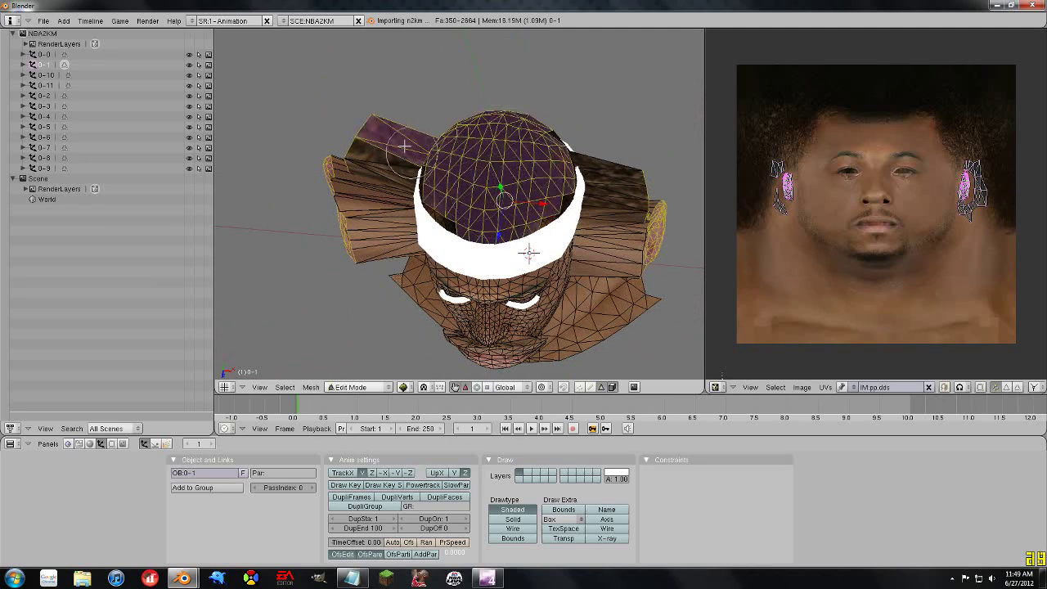
middle_drag(405, 145, 383, 123)
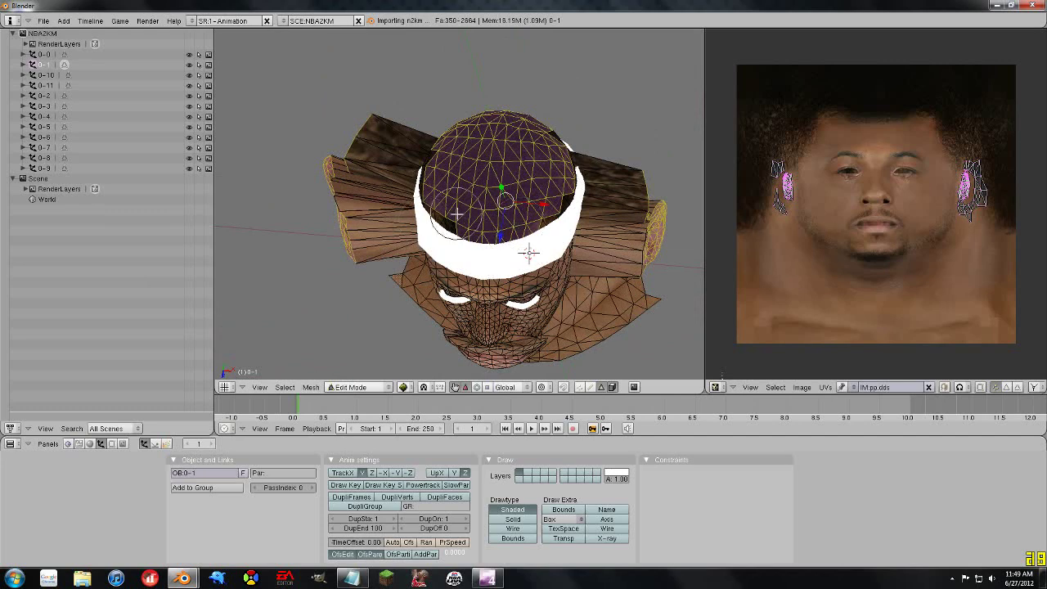
right_click(524, 244)
Move the selected crown and ear faces along the global Y axis and return to Object Mode
middle_drag(543, 279, 515, 234)
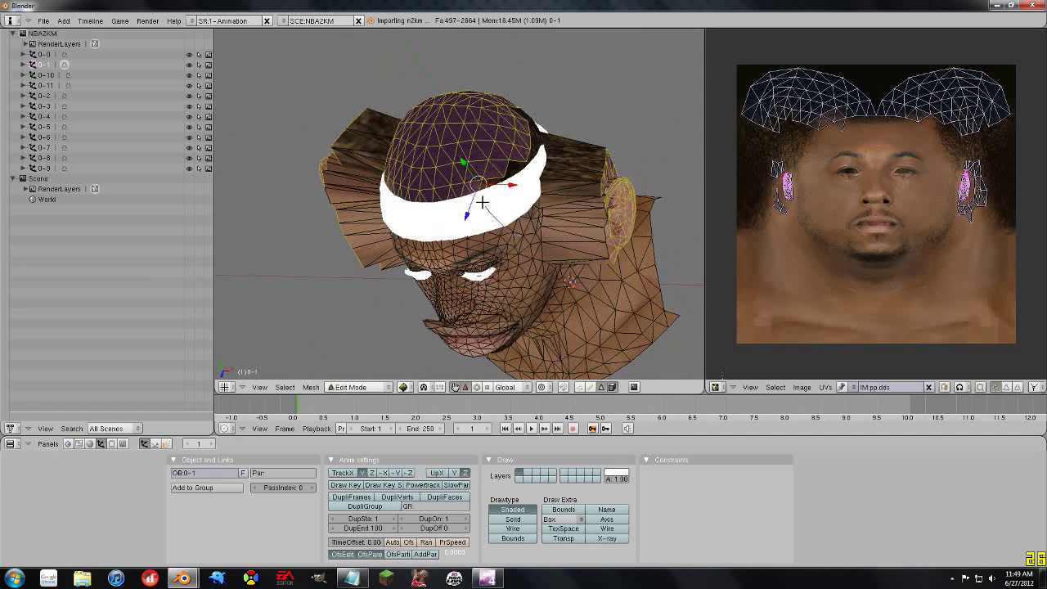
key(g)
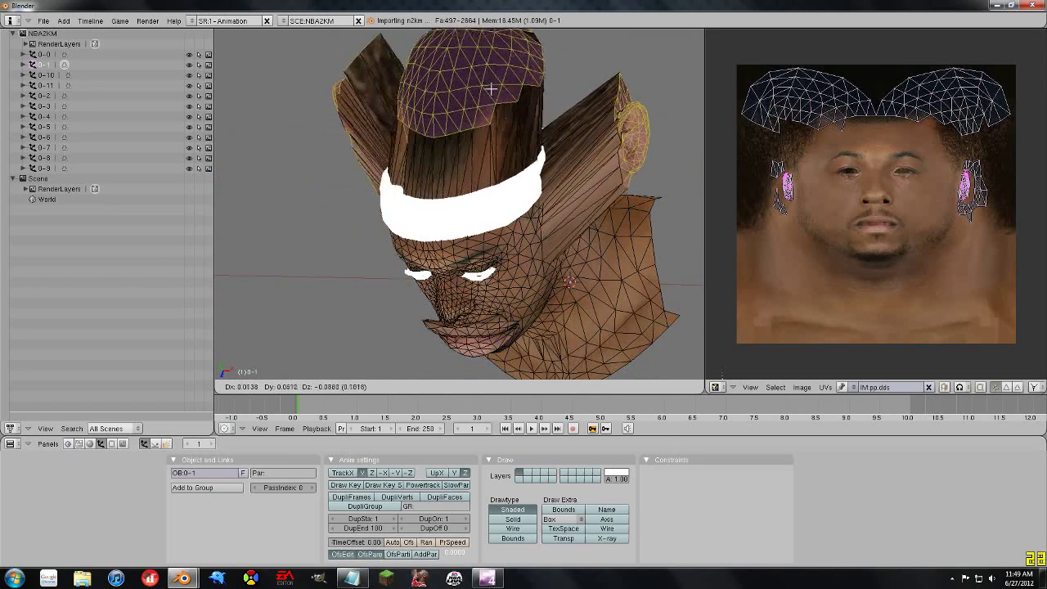
key(y)
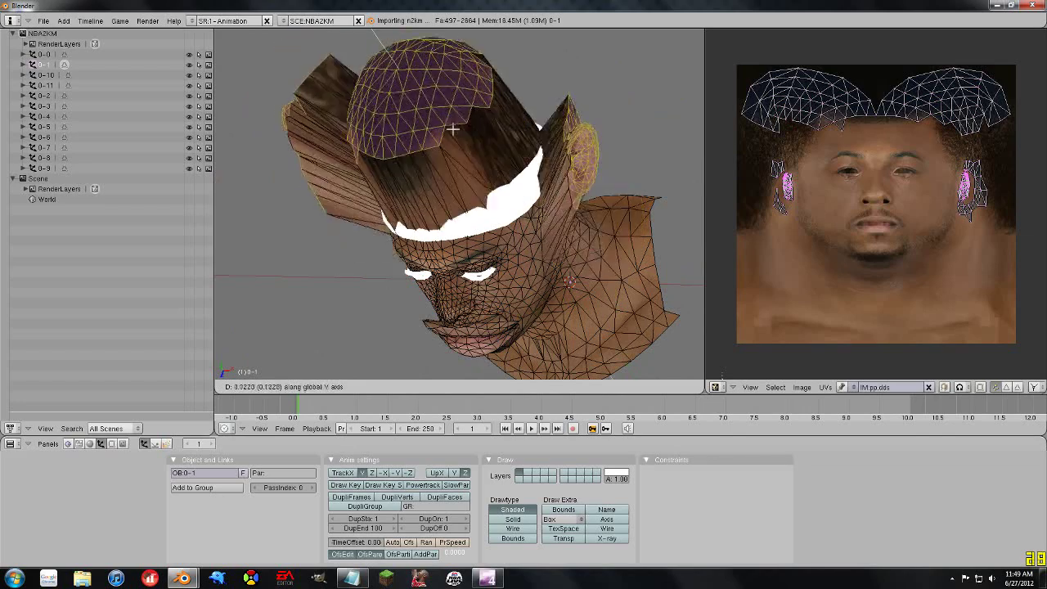
click(511, 188)
middle_drag(499, 247, 171, 118)
key(Tab)
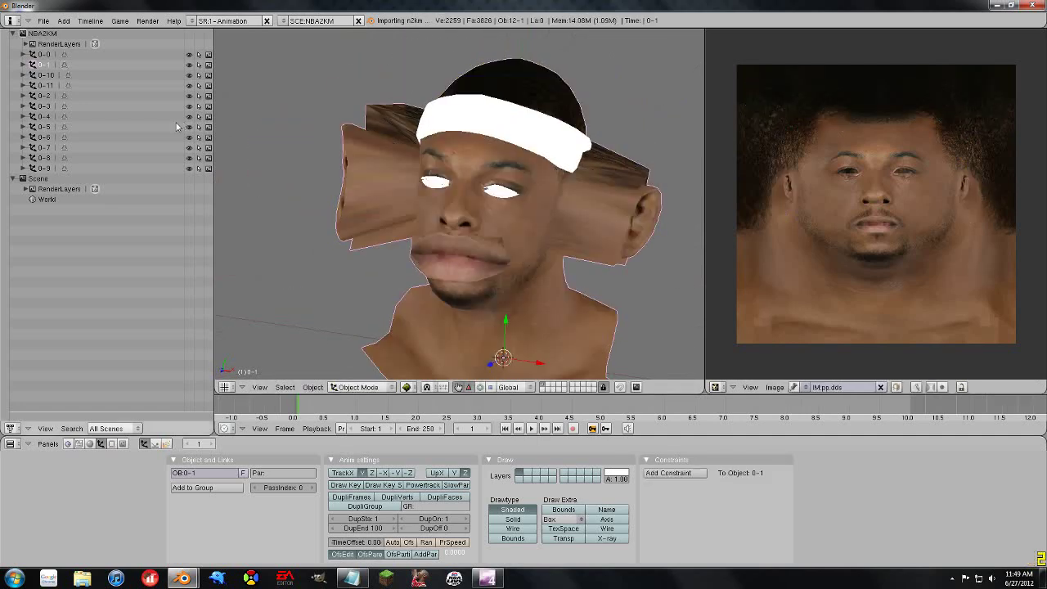
Open the headband object 0-0 in Edit Mode and scale its mesh up along the global Y axis
click(36, 55)
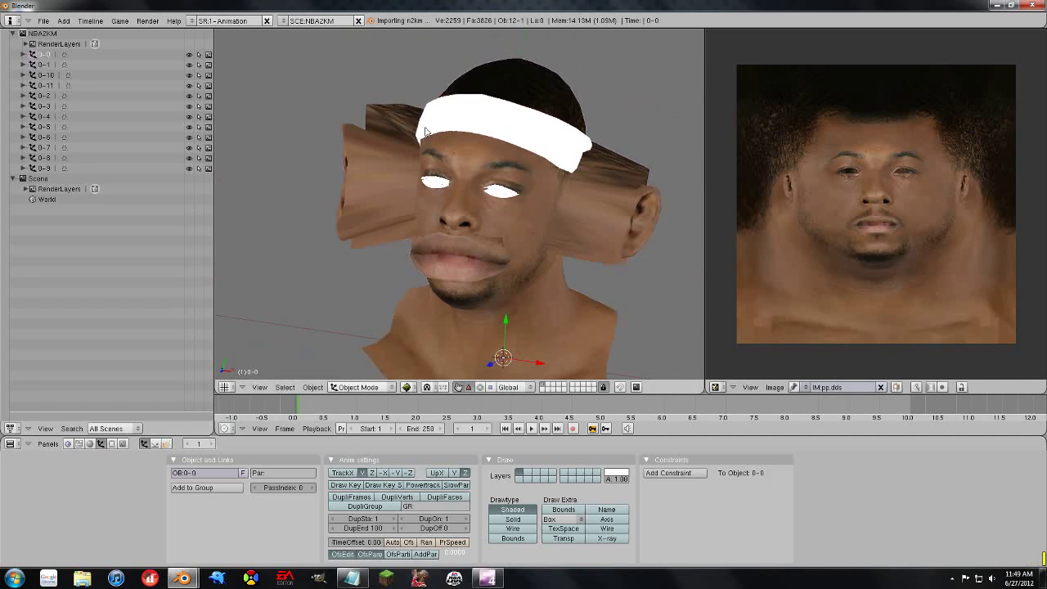
key(Tab)
middle_drag(534, 153, 401, 215)
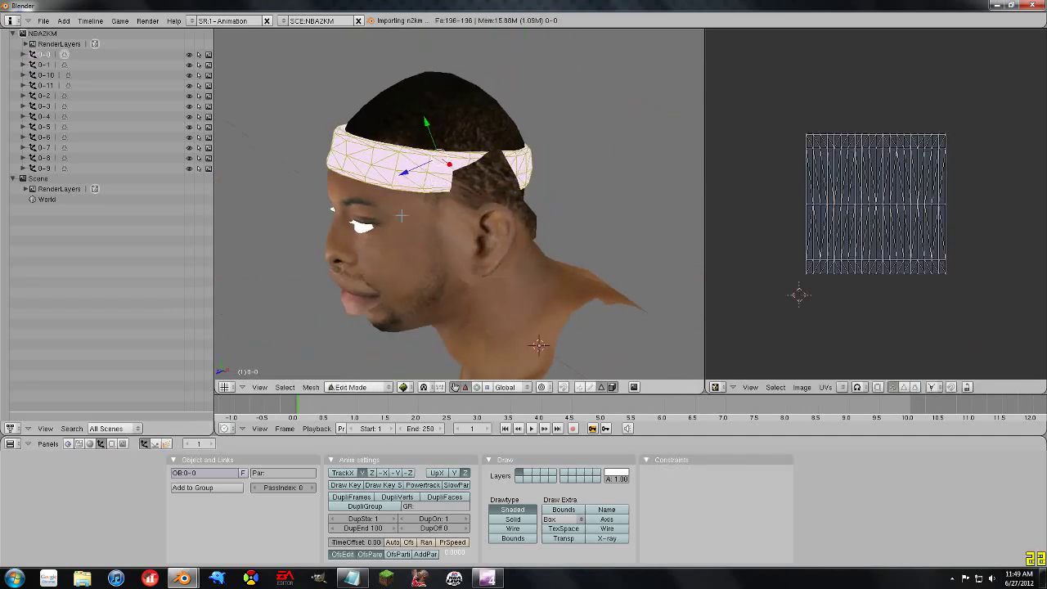
key(s)
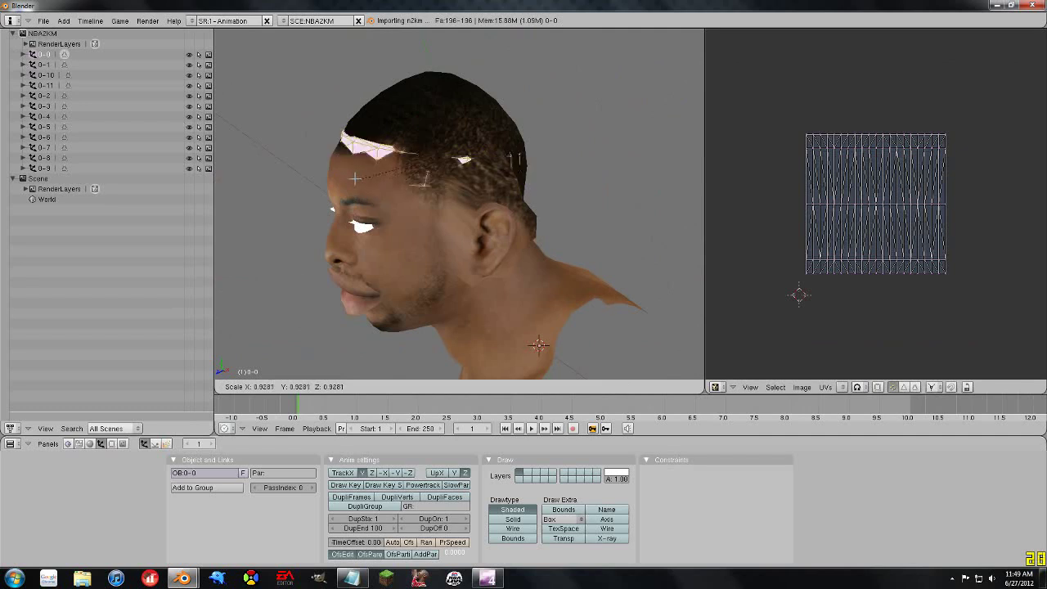
key(y)
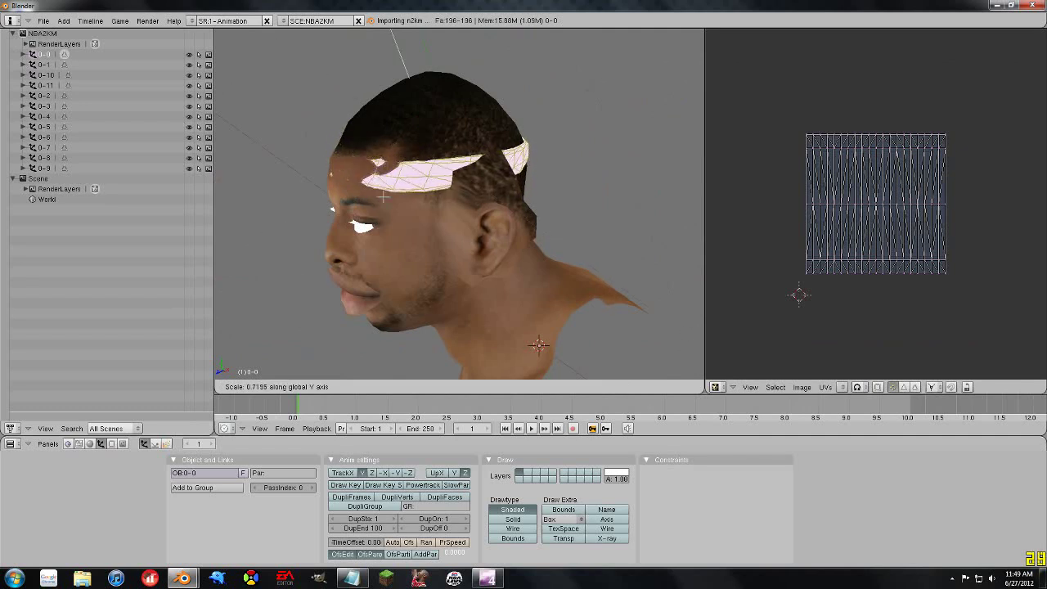
click(441, 237)
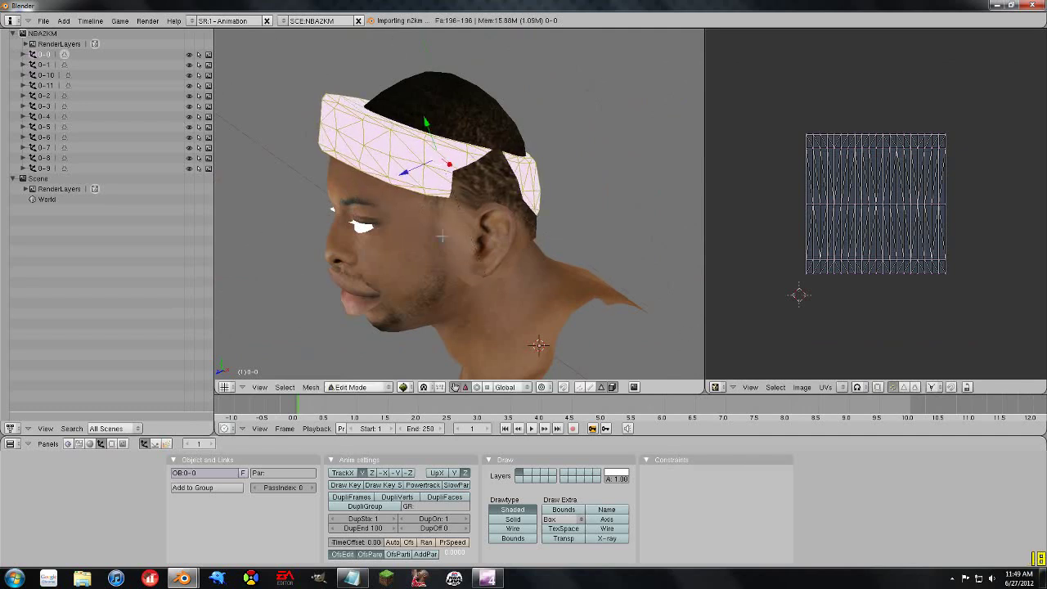
Clear the headband's face selection and inspect the reshaped head from below and from the front
key(space)
click(395, 91)
key(a)
middle_drag(379, 150, 491, 114)
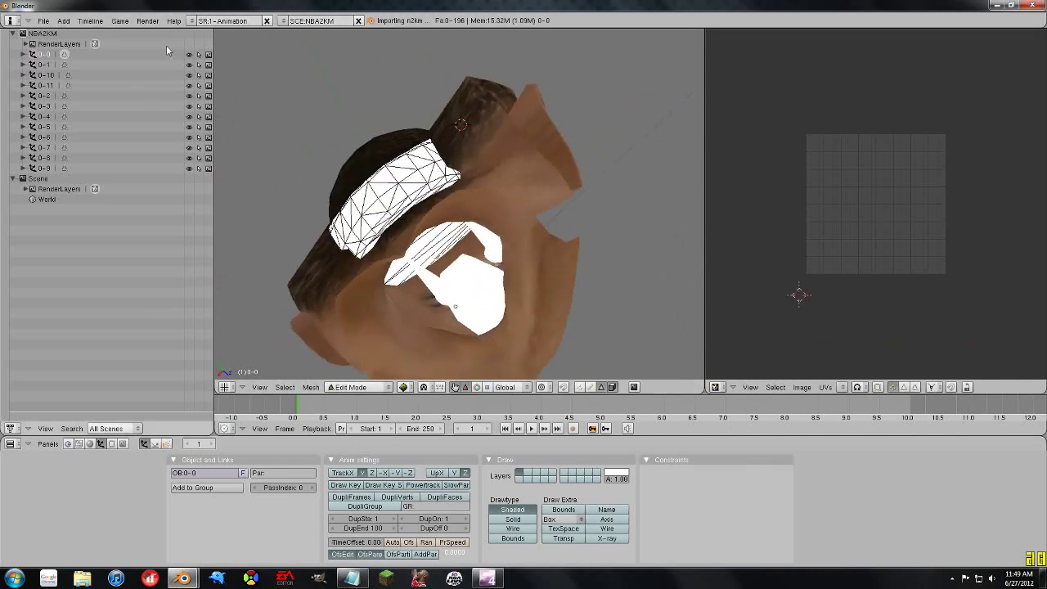
middle_drag(517, 180, 459, 226)
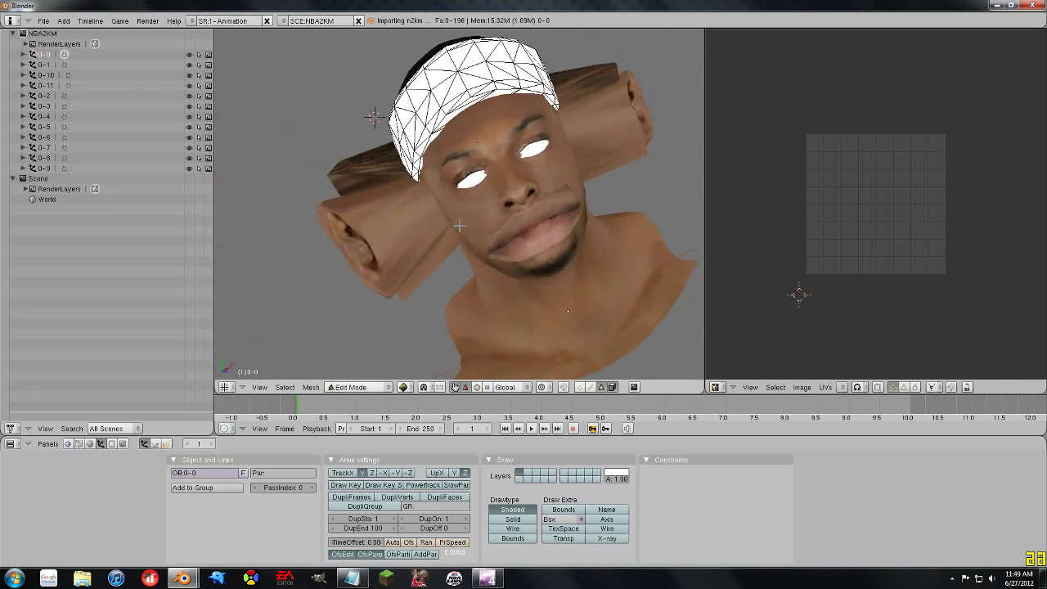